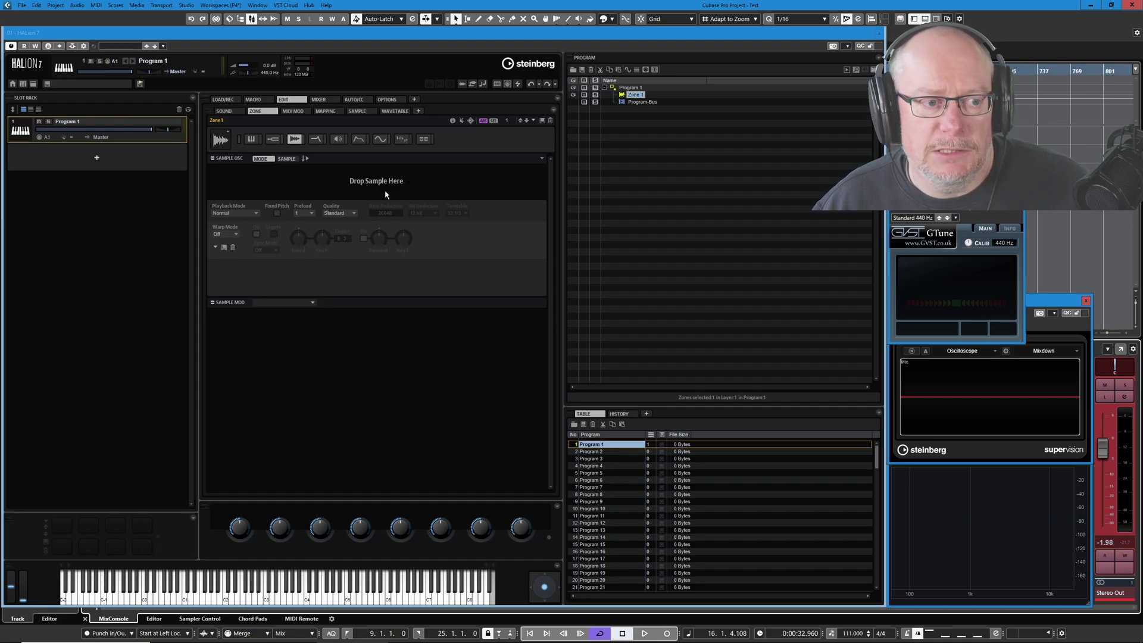
Preview '80 Music, Suspense Theme Deadly-2, Slow Tempo, Varying Bassline 1' in MediaBay and drop it into HALion's empty zone
left_click(241, 19)
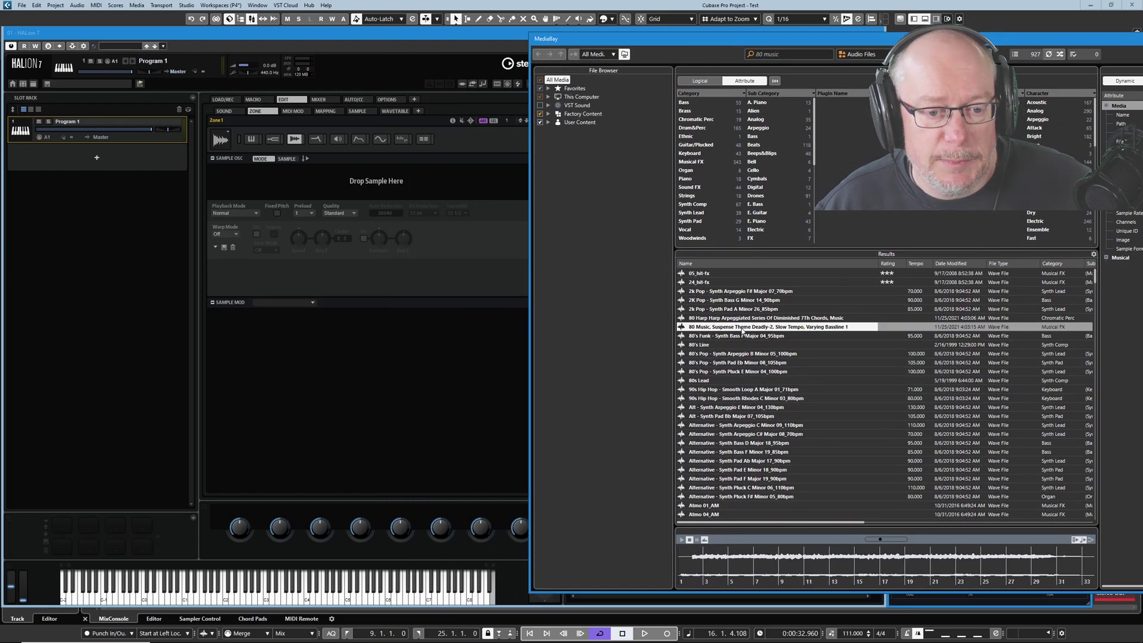
key("space")
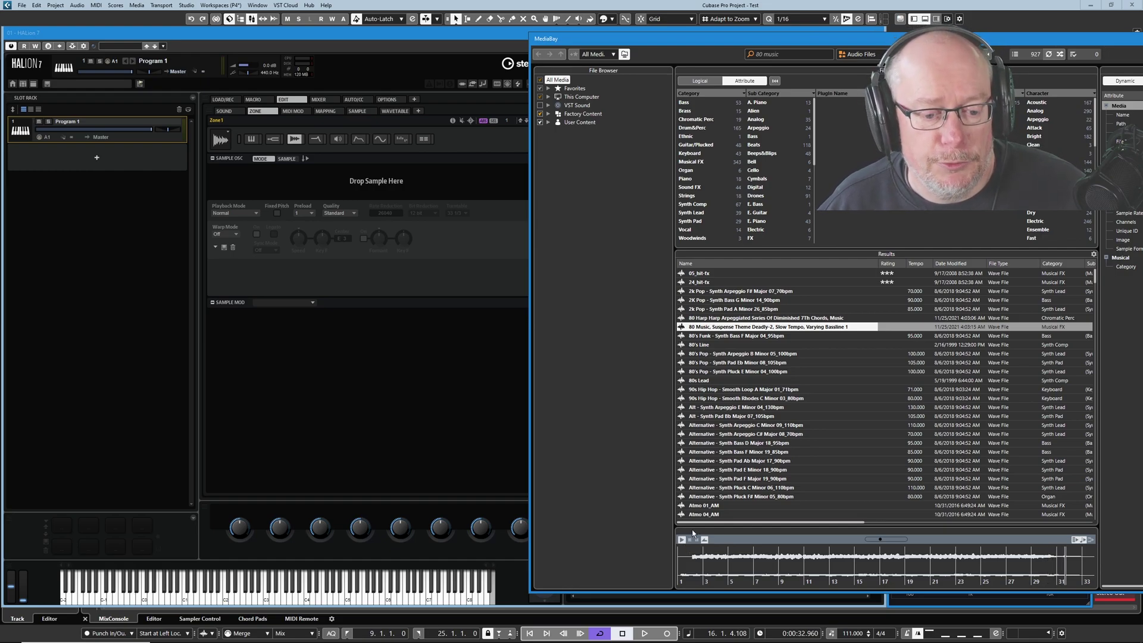
left_click(689, 543)
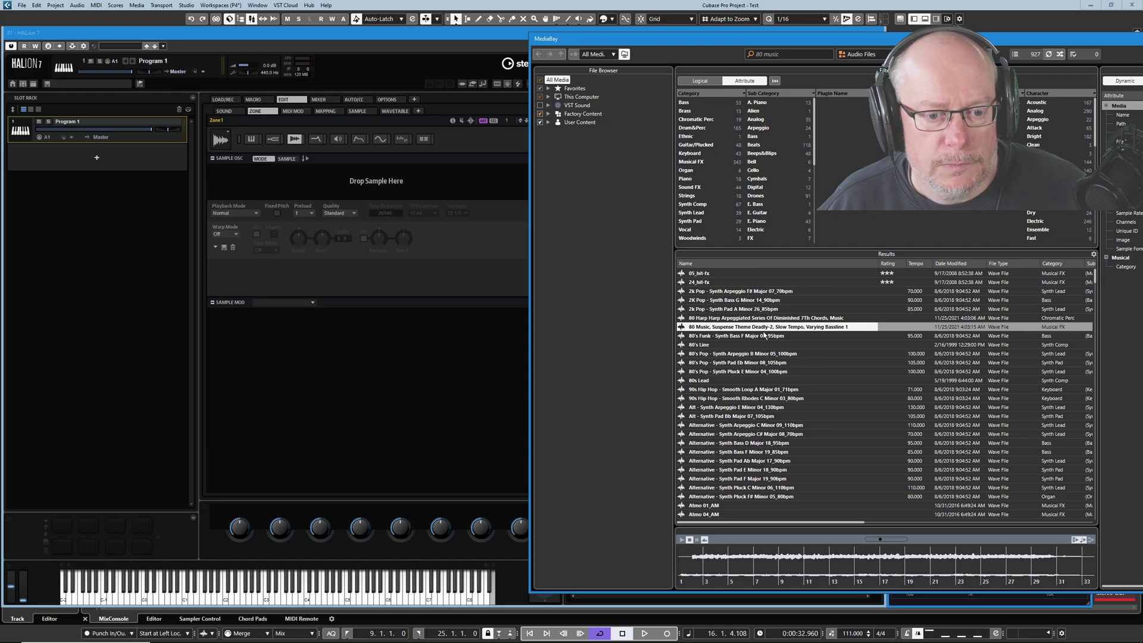
left_click_drag(765, 335, 376, 184)
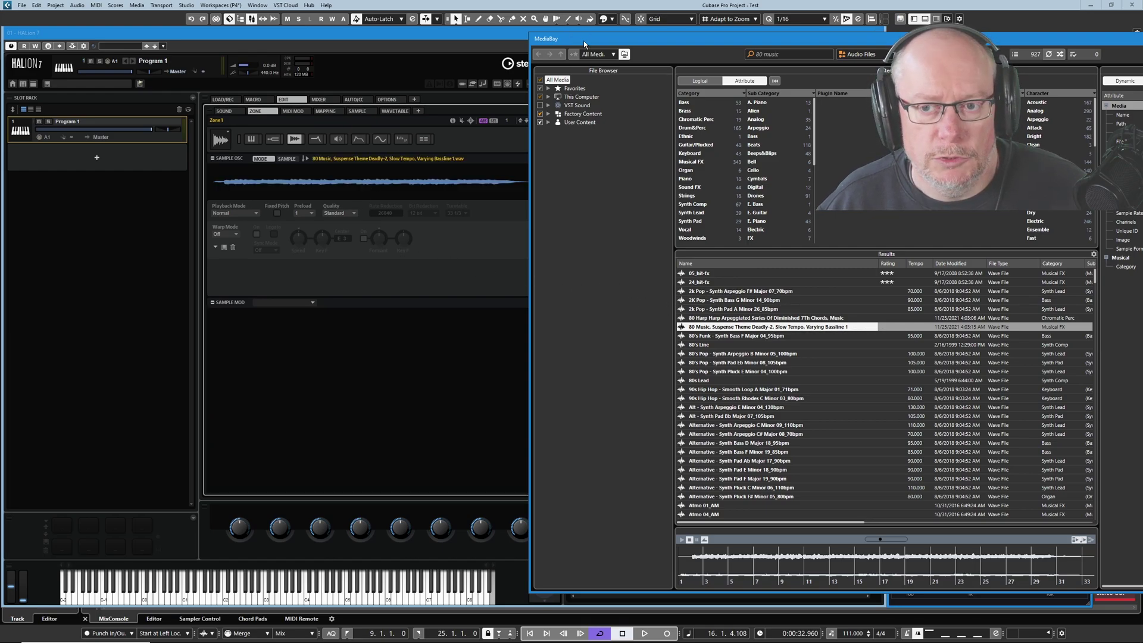
key("F5")
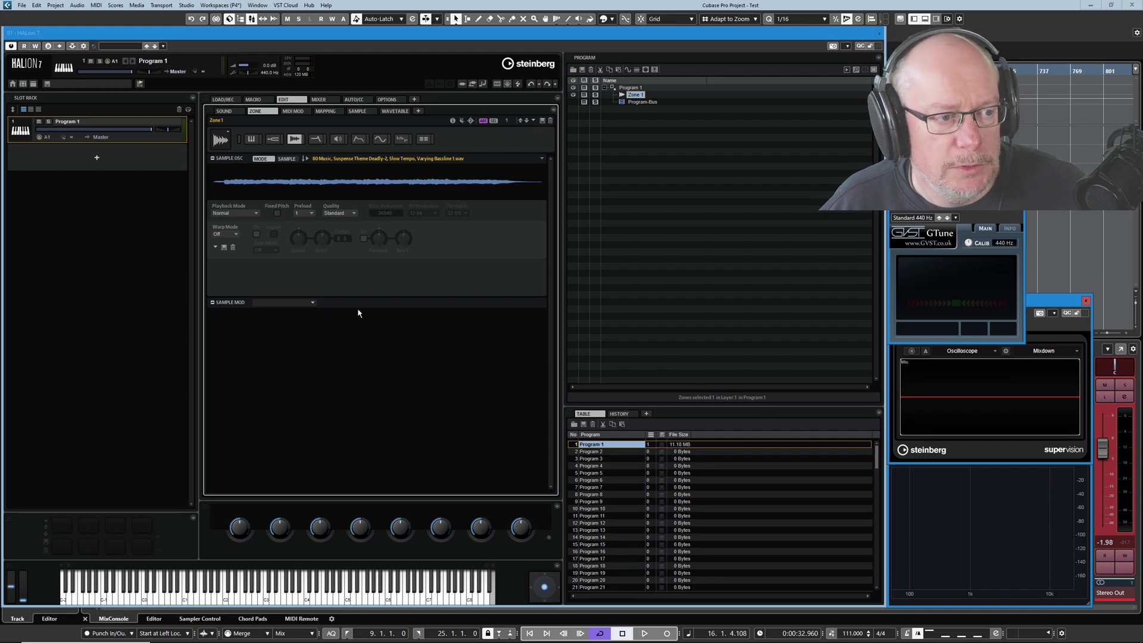
In the full-zoom waveform, drag the zone's Sample Start marker to 224220
left_click(358, 111)
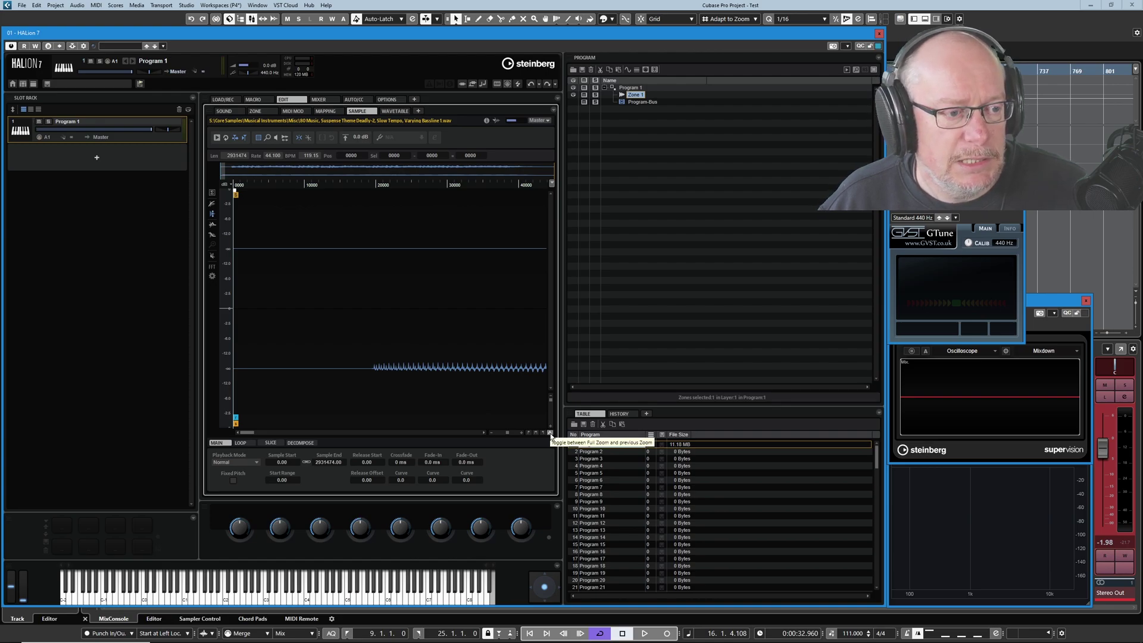
left_click(550, 433)
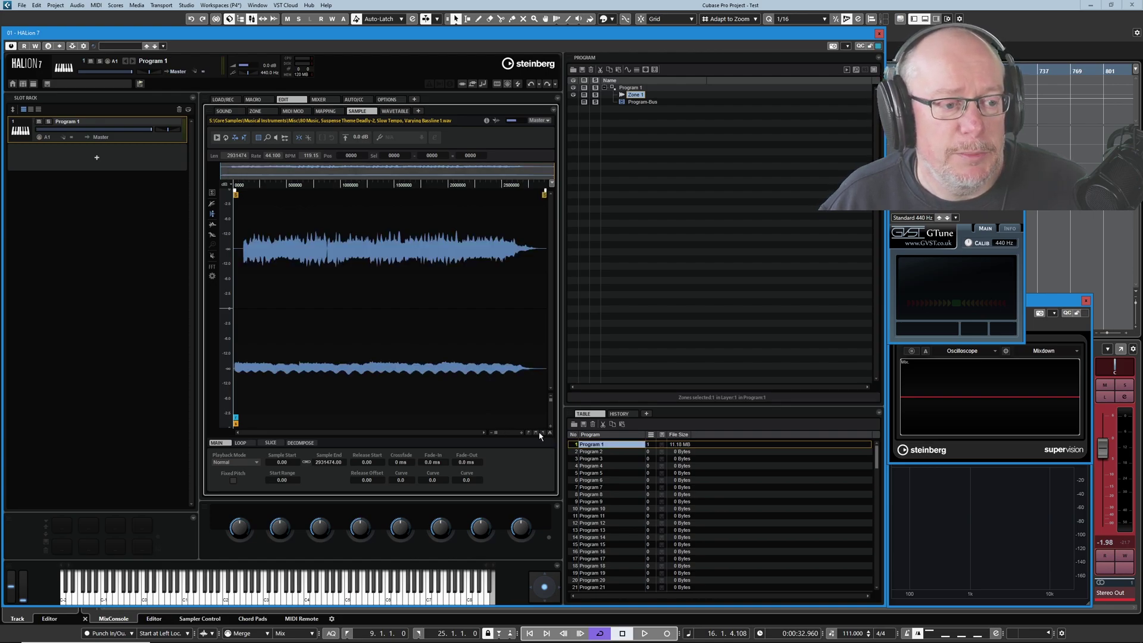
left_click_drag(236, 194, 265, 194)
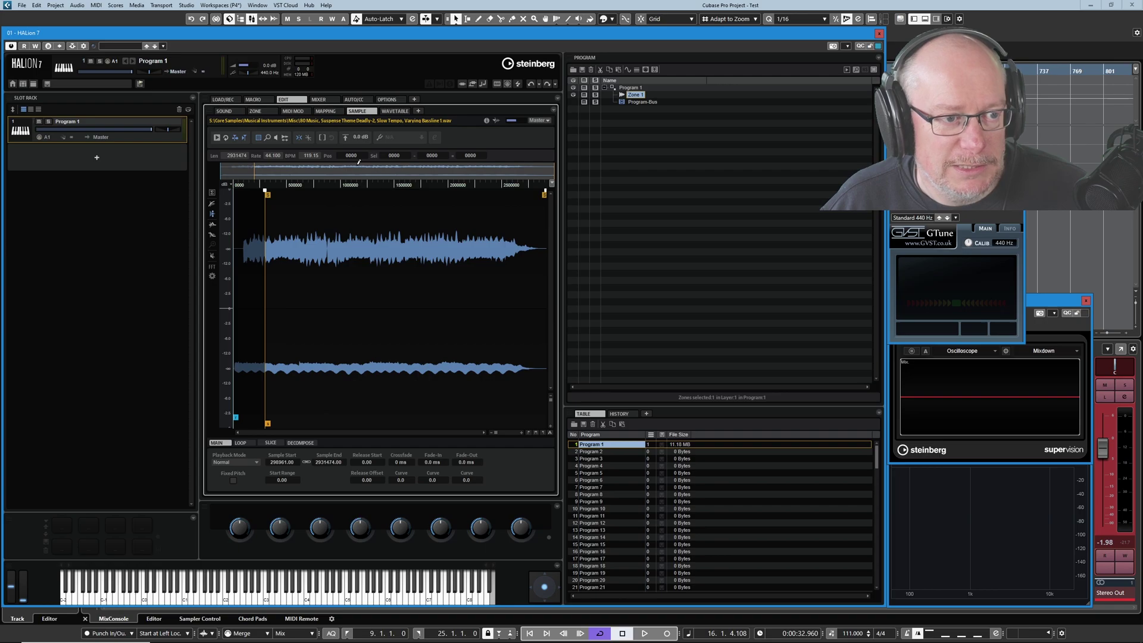
left_click_drag(266, 194, 258, 194)
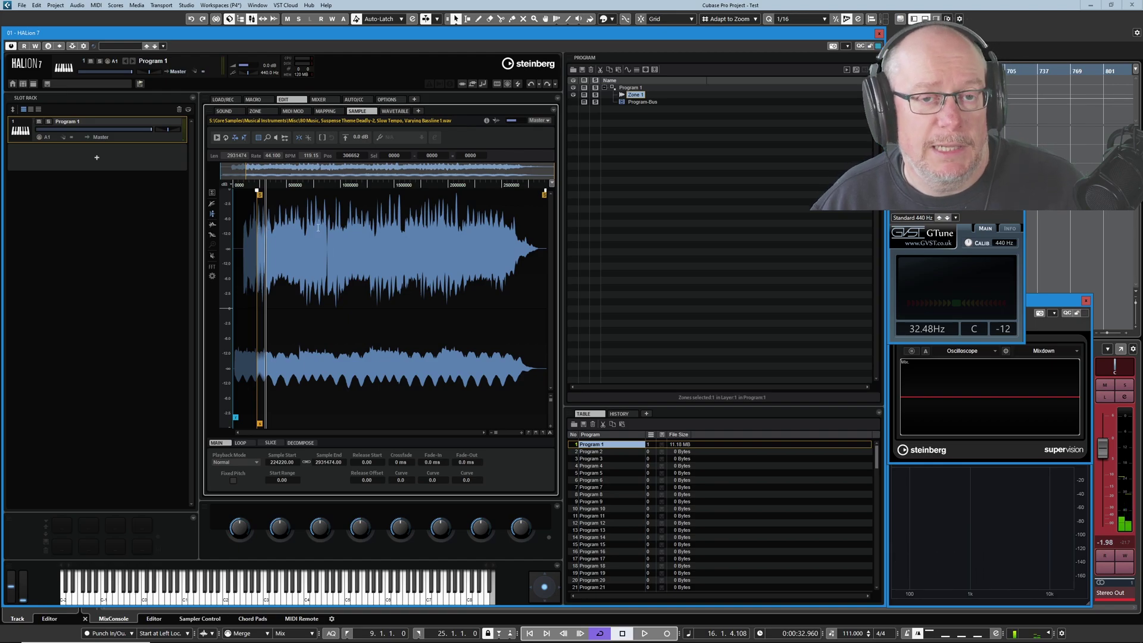
In the Decompose tab, shorten the partial Duration and lower Cutoff to 1664 Hz
left_click(302, 443)
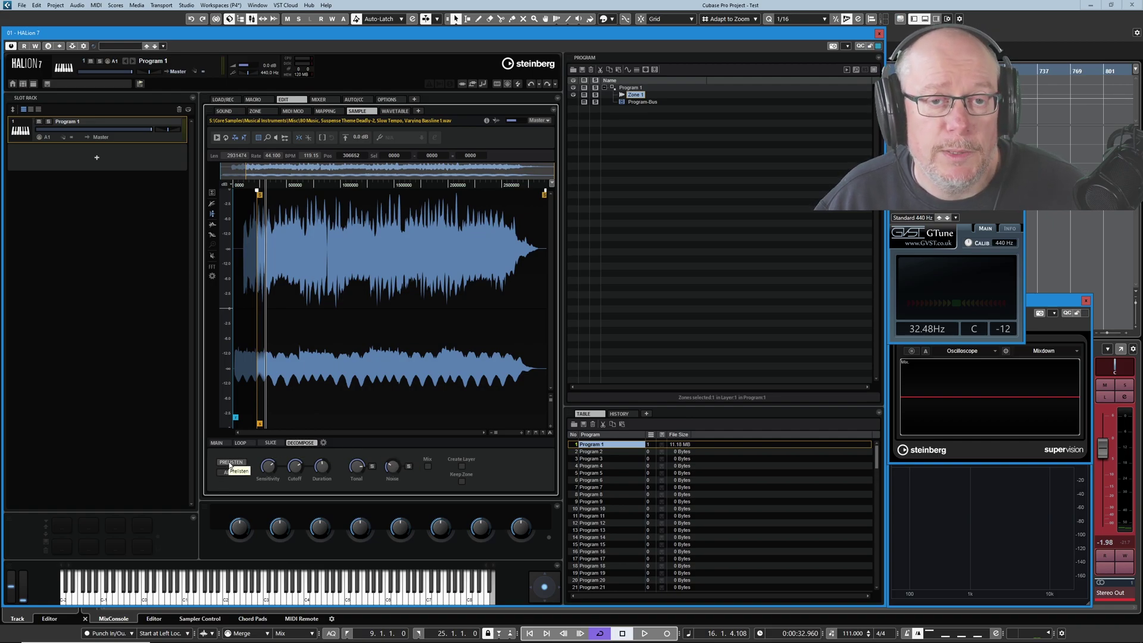
mouse_move(359, 466)
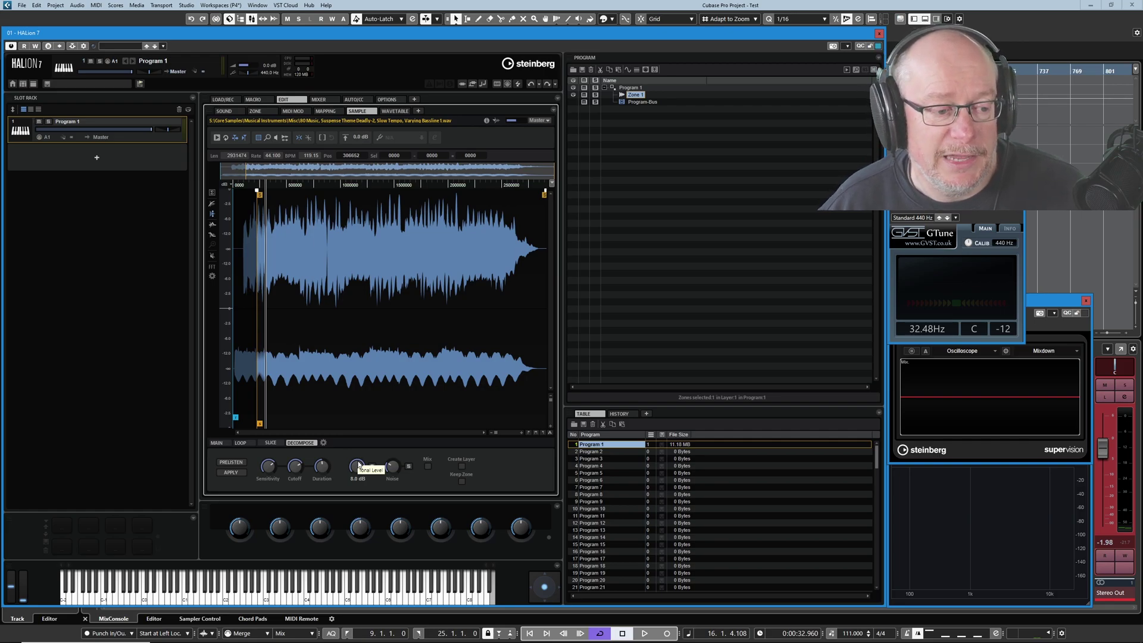
mouse_move(325, 461)
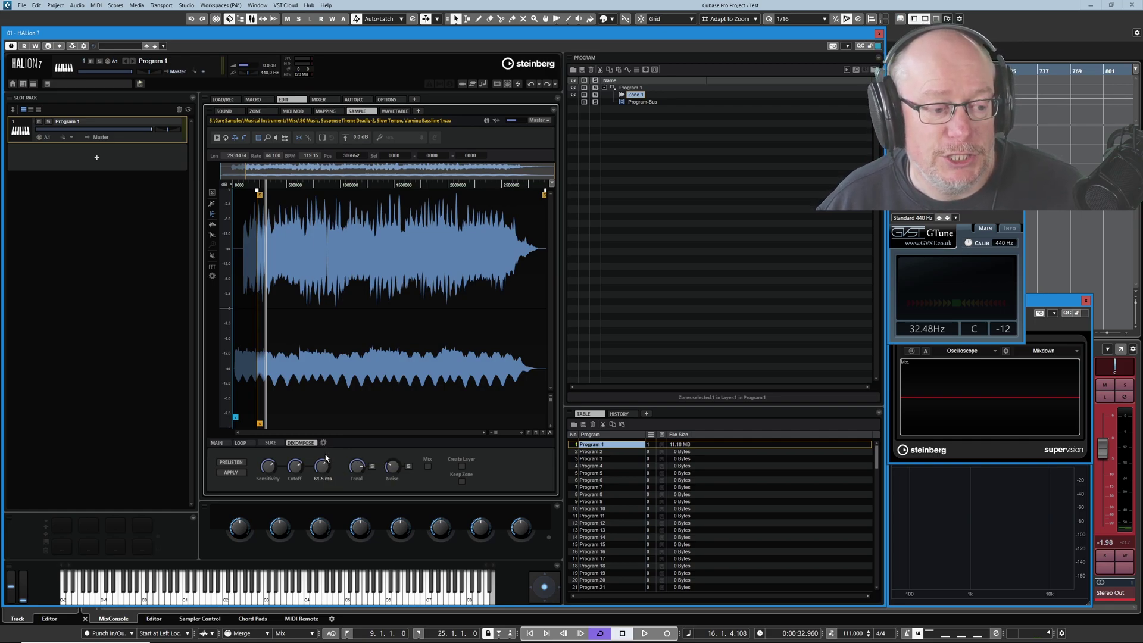
left_click_drag(325, 457, 325, 464)
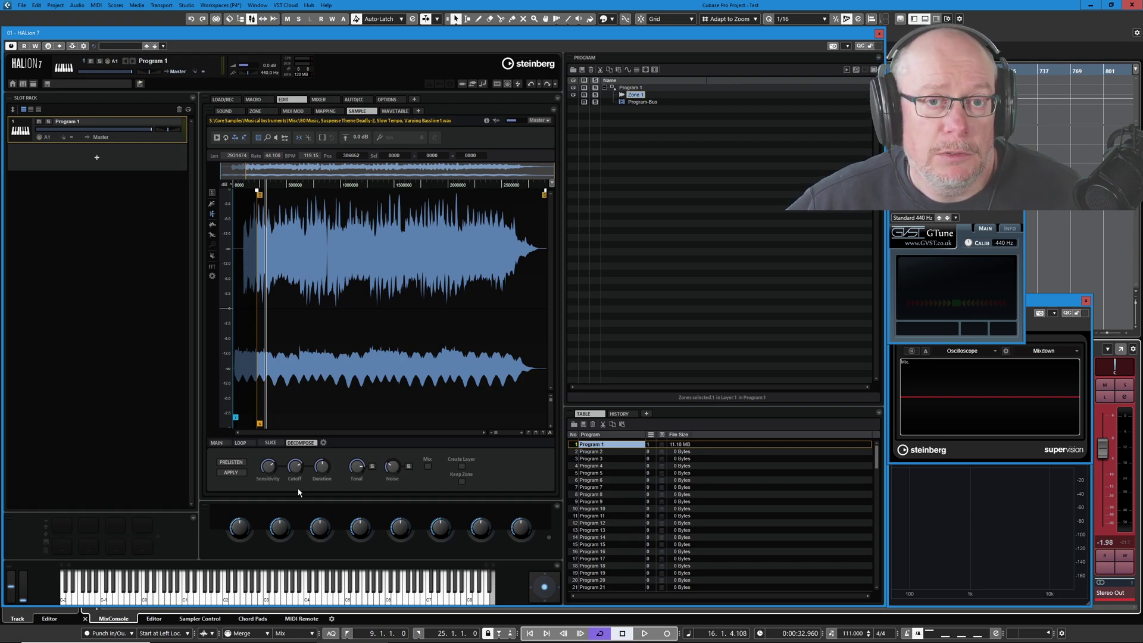
mouse_move(301, 475)
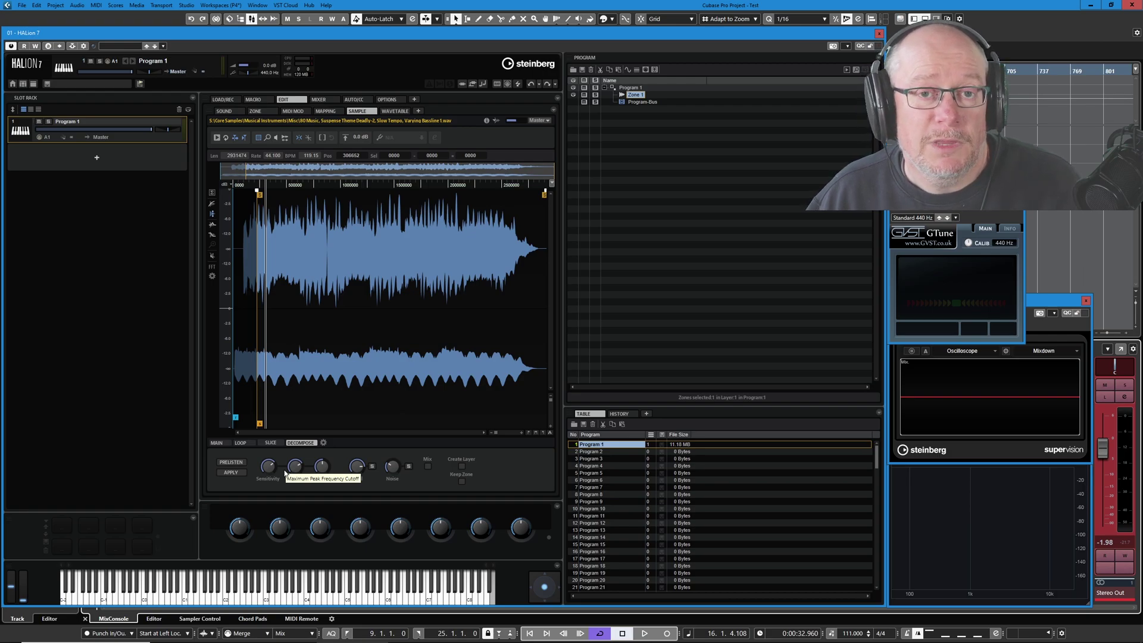
left_click_drag(285, 473, 304, 485)
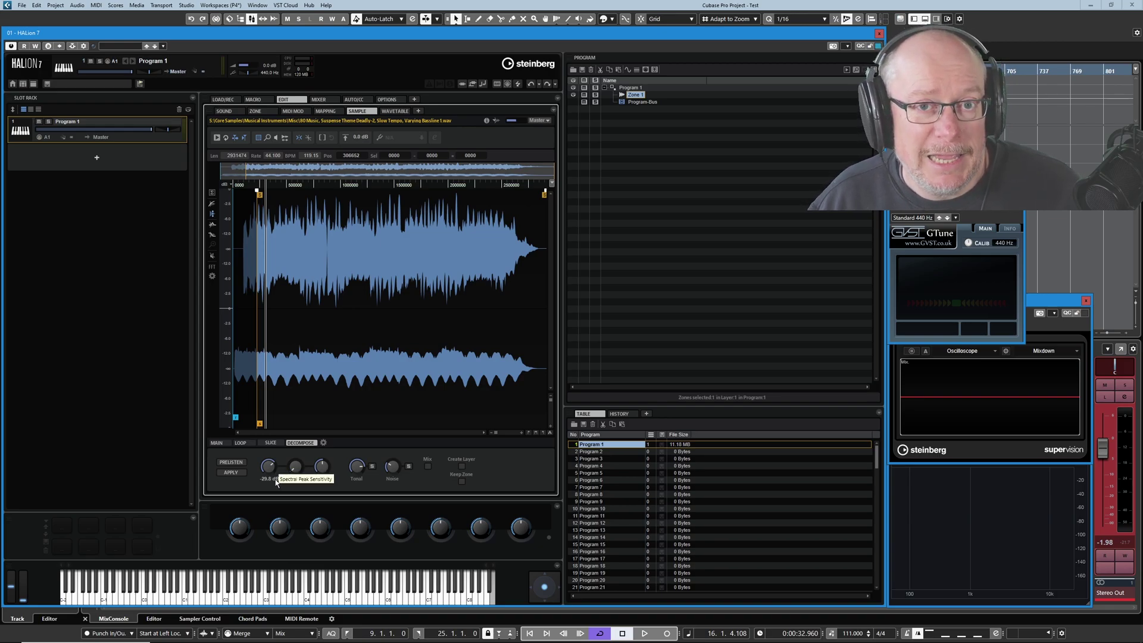
Enable prelisten and solo the Noise part with the master level raised, then solo Tonal
left_click(232, 462)
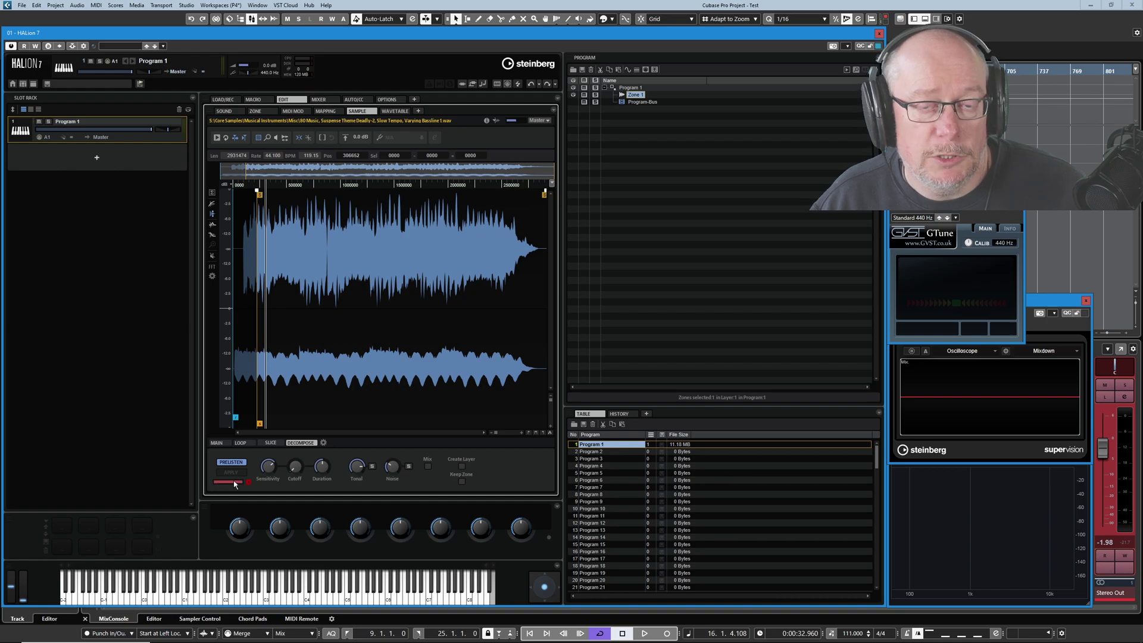
left_click(231, 472)
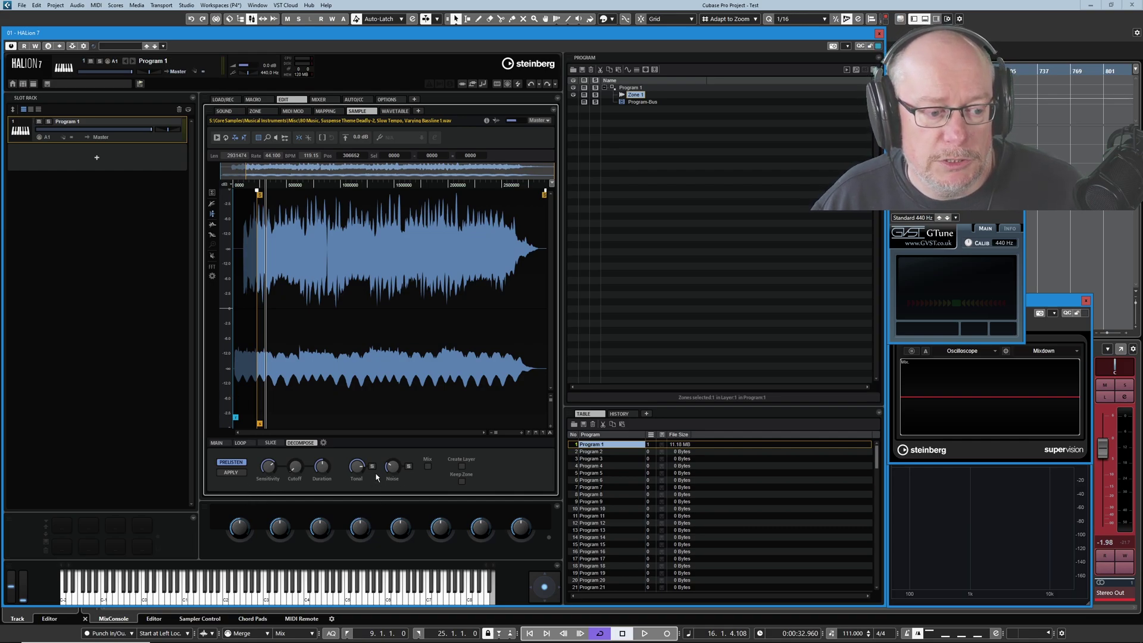
left_click(408, 466)
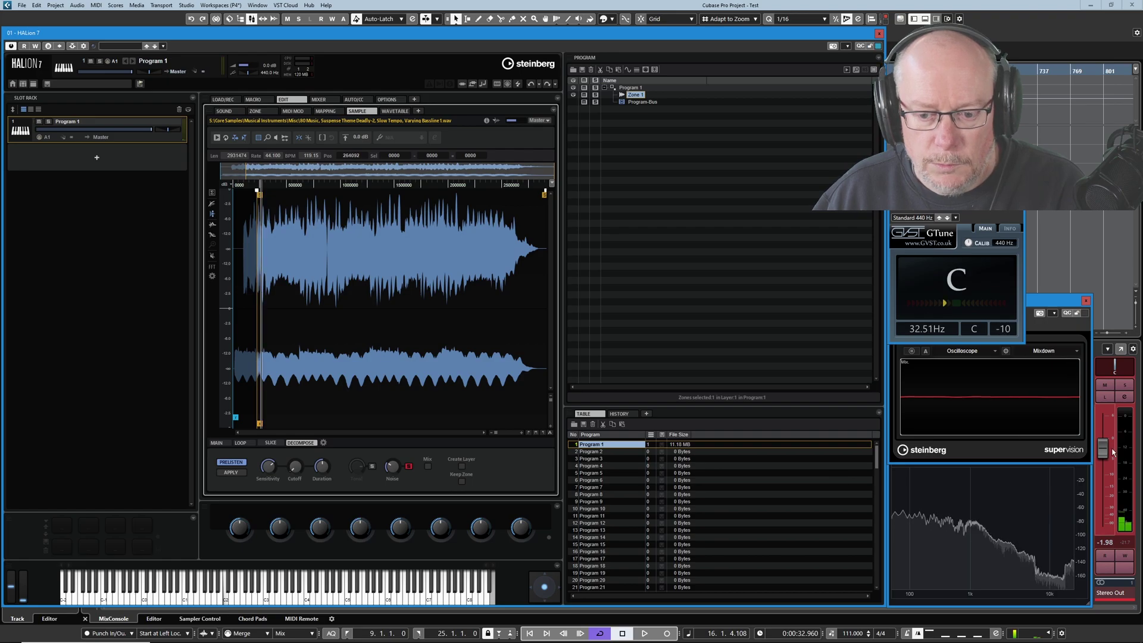
left_click_drag(1112, 453, 1103, 429)
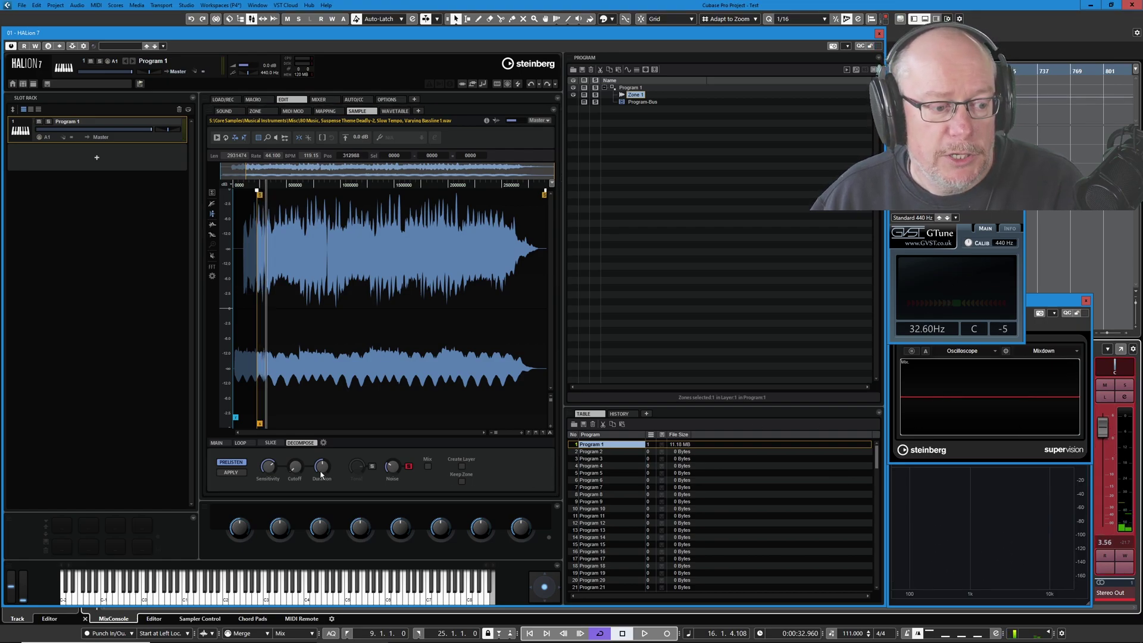
mouse_move(321, 473)
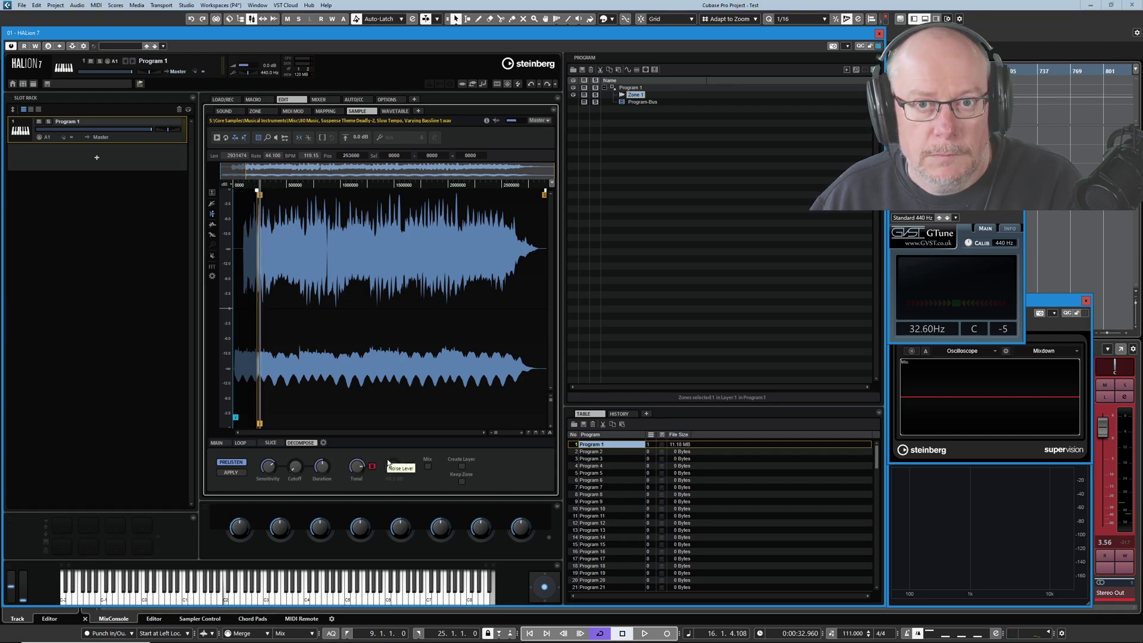
left_click(1074, 453)
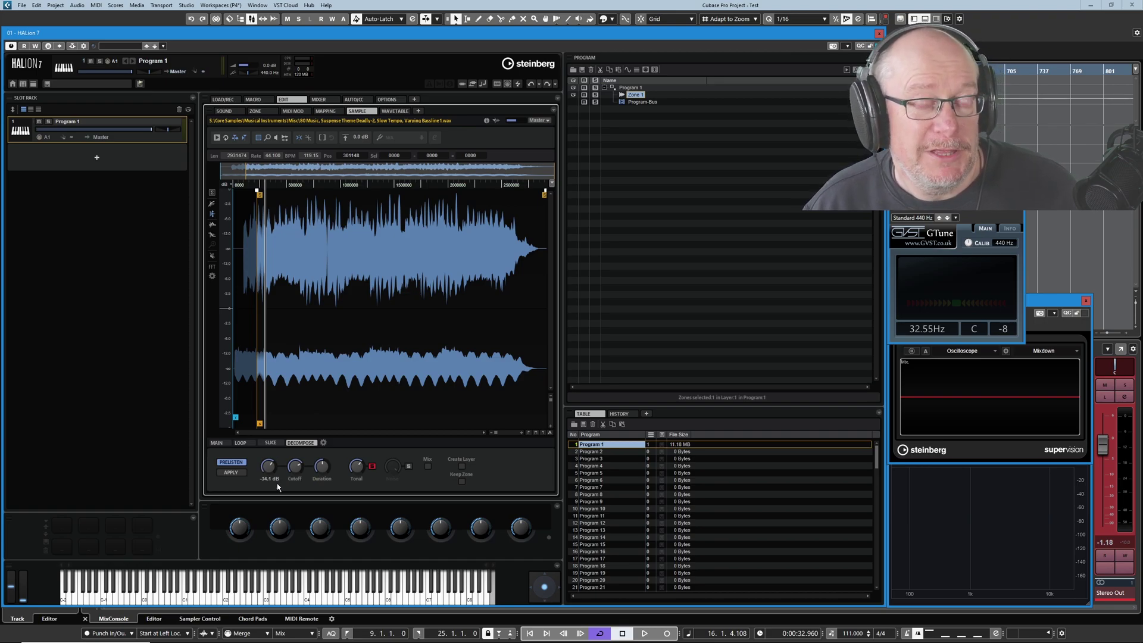
Move Sensitivity from -26.9 dB to -32.2 dB while comparing the soloed Noise and Tonal parts
left_click_drag(270, 476, 273, 458)
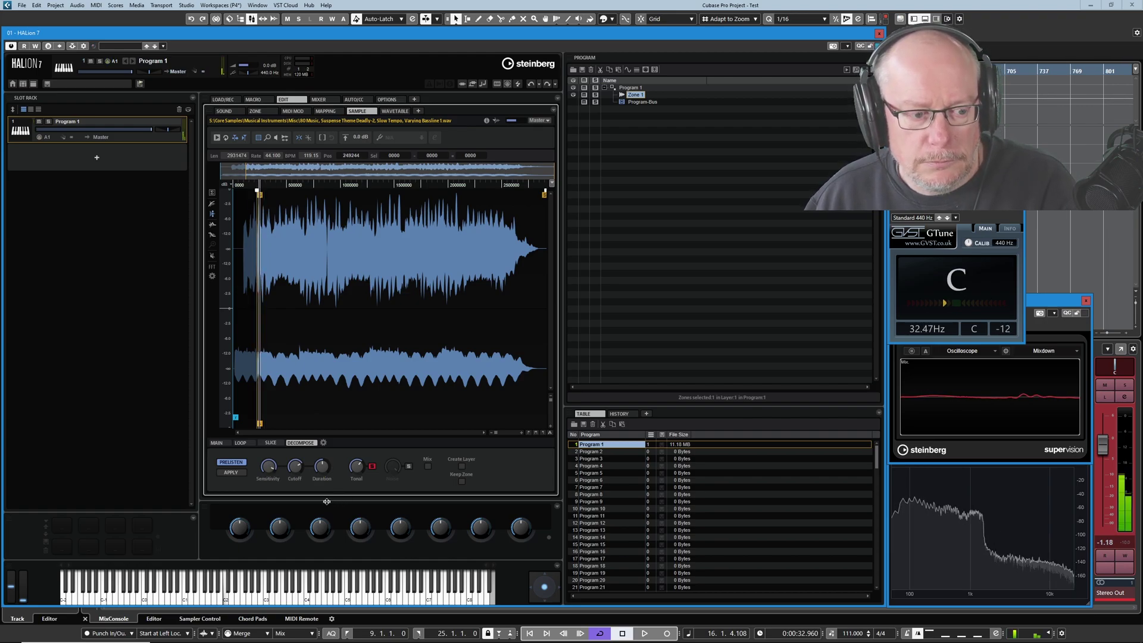
left_click(408, 466)
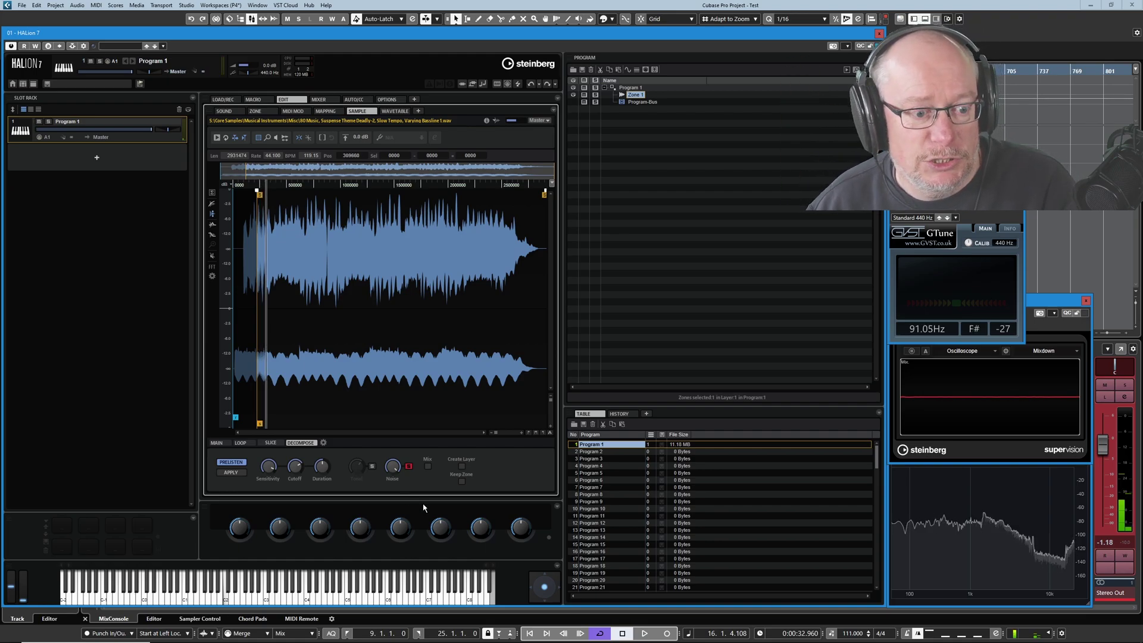
mouse_move(269, 467)
left_click_drag(271, 468, 272, 495)
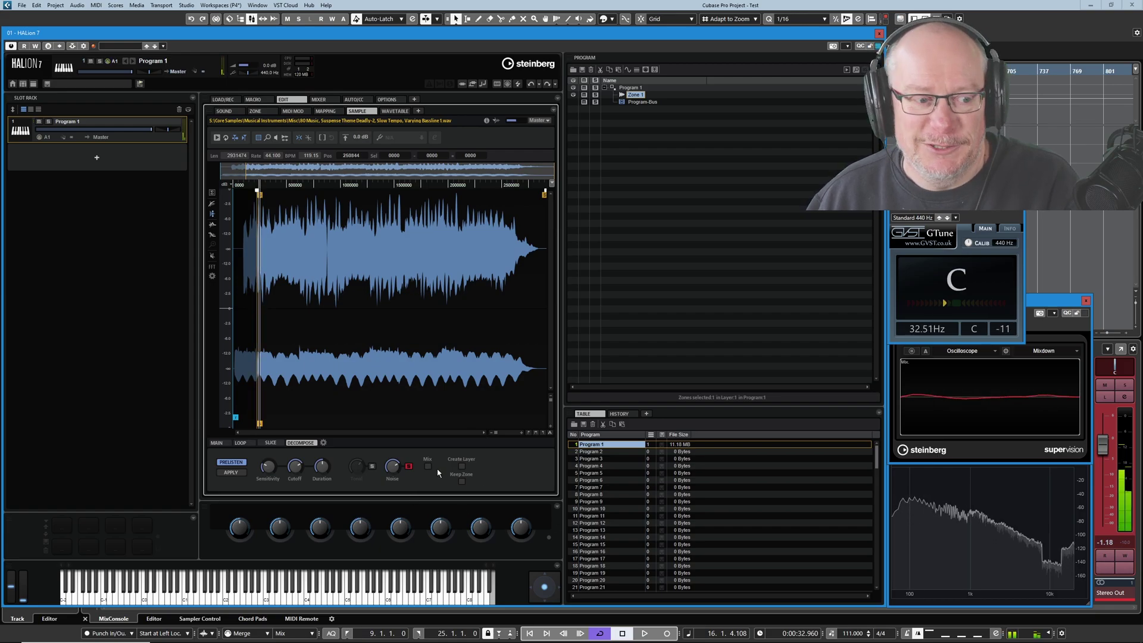
left_click(374, 466)
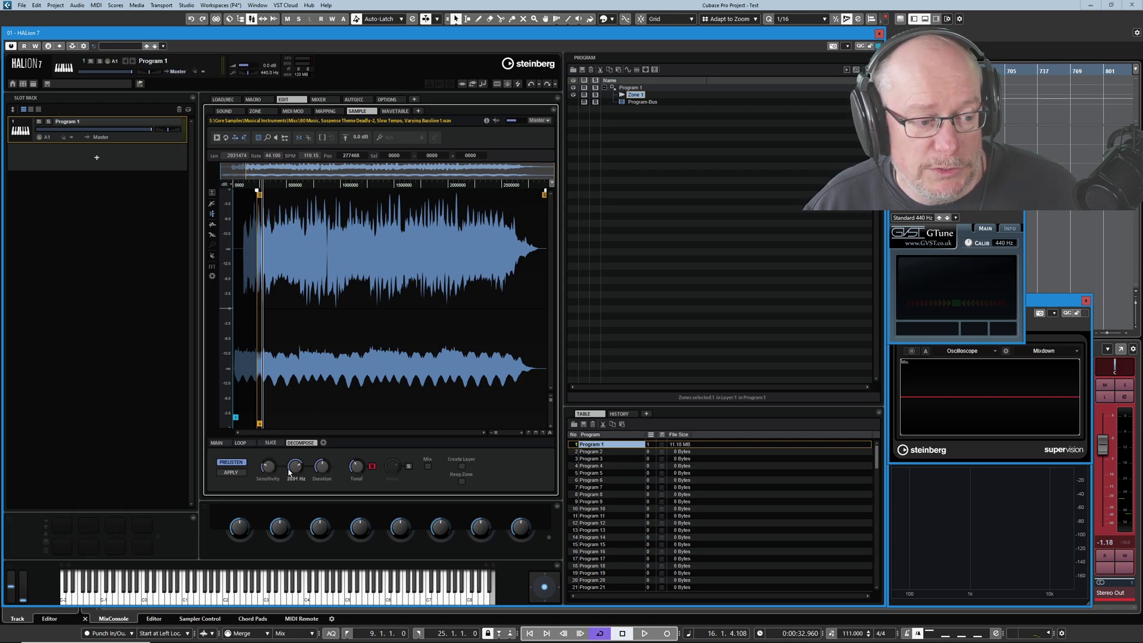
Turn the Sensitivity knob again so the tonal and noise prelisten recalculates
left_click(231, 472)
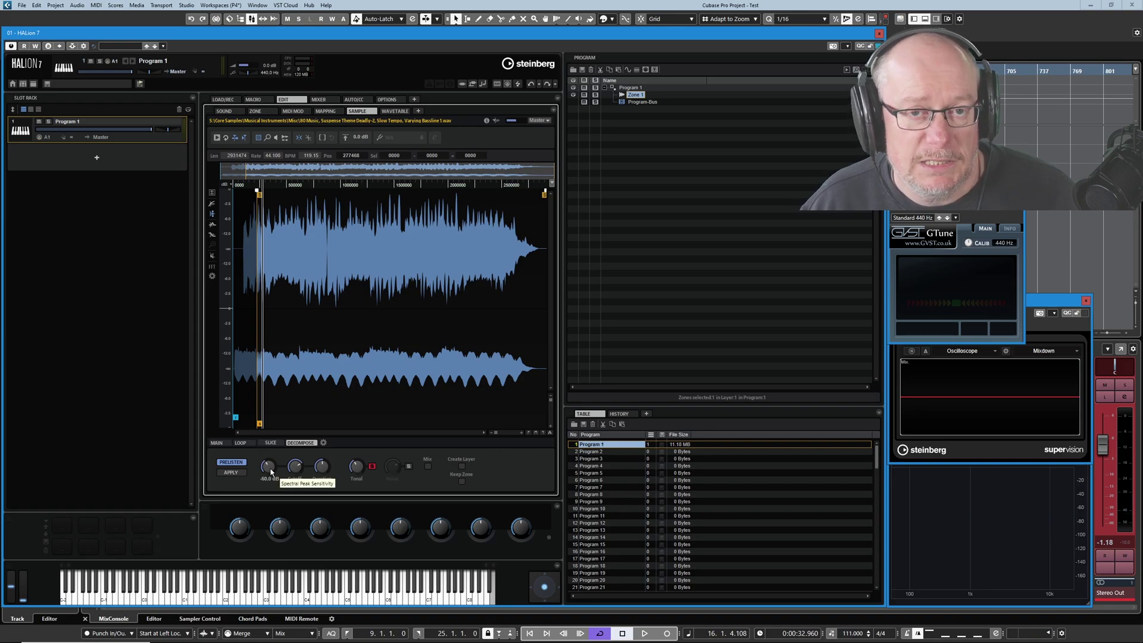
left_click_drag(271, 472, 272, 445)
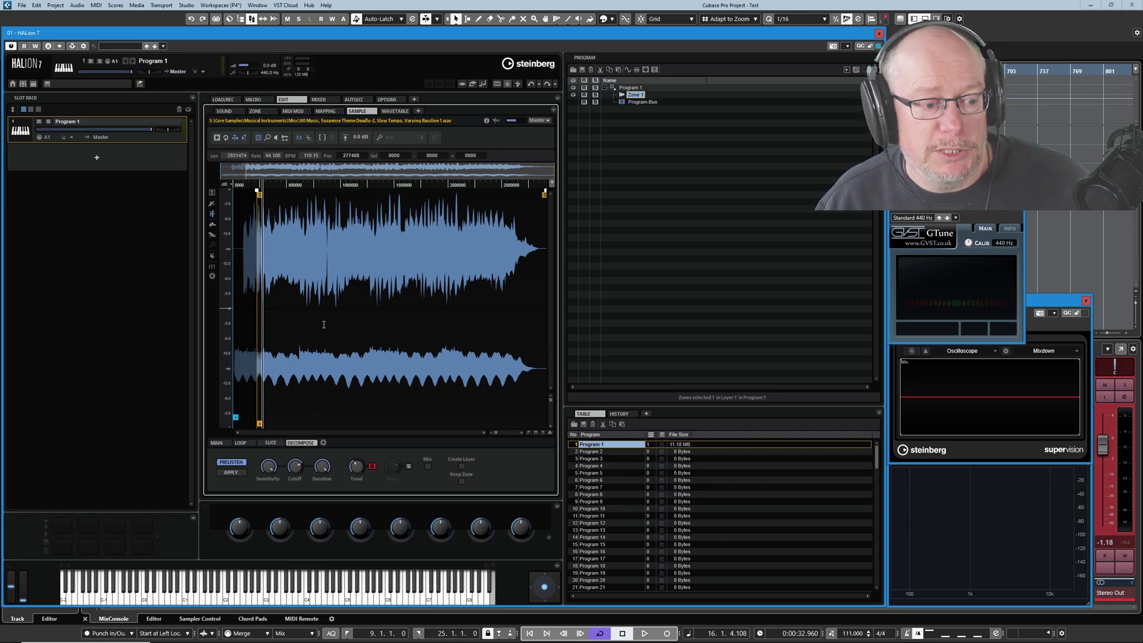
Solo the Noise part and set its level to 6.8 dB
left_click(408, 466)
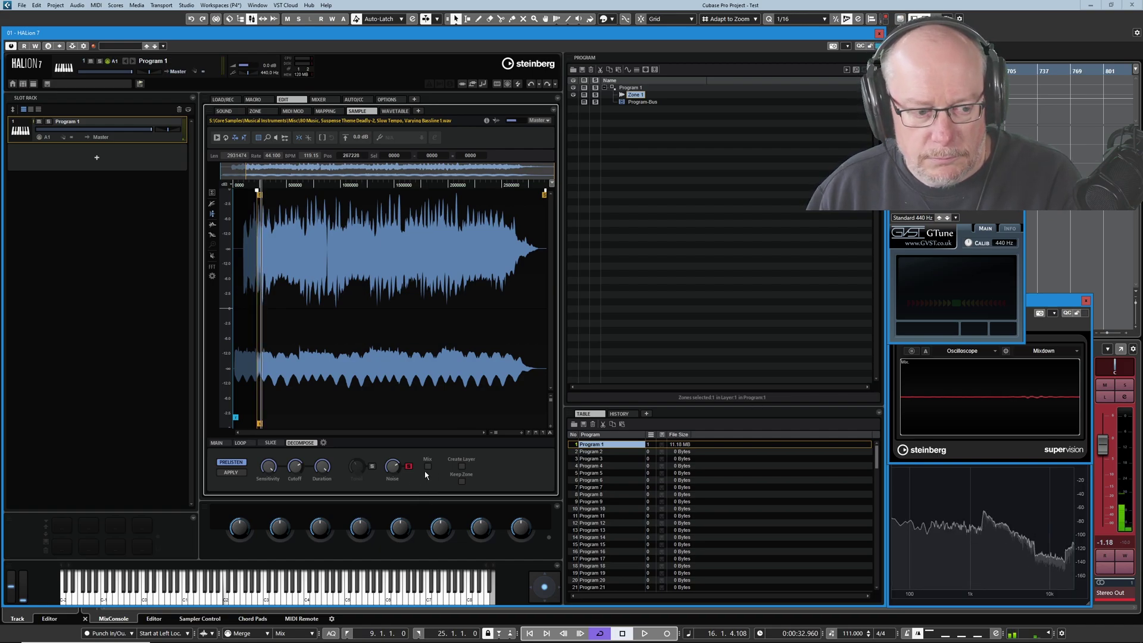
mouse_move(396, 469)
left_click_drag(396, 469, 402, 419)
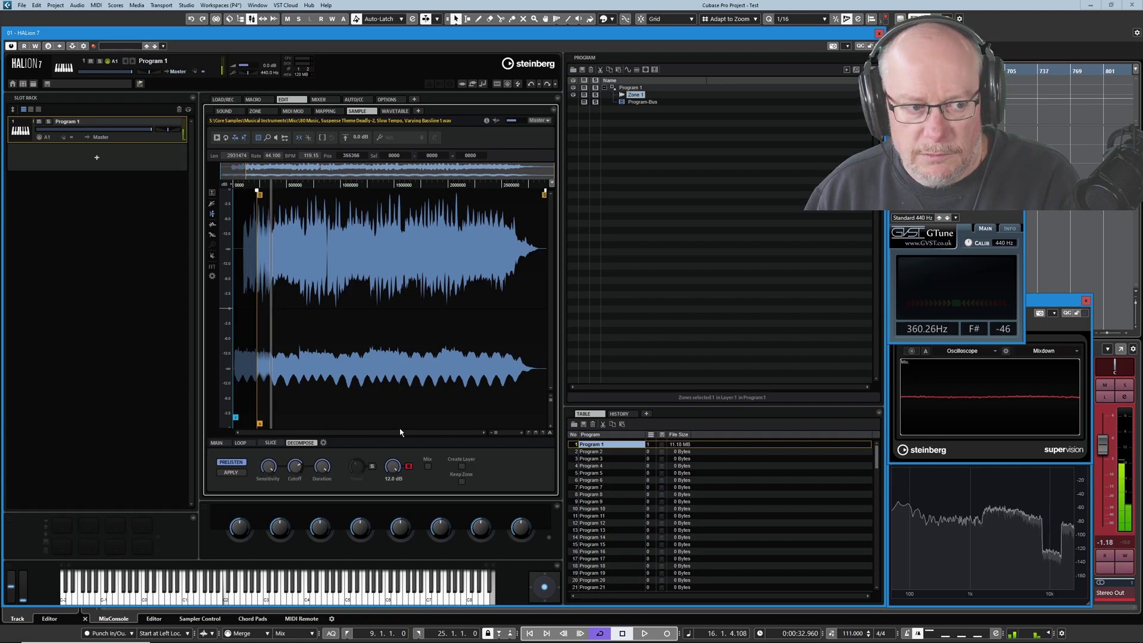
left_click_drag(396, 465, 396, 497)
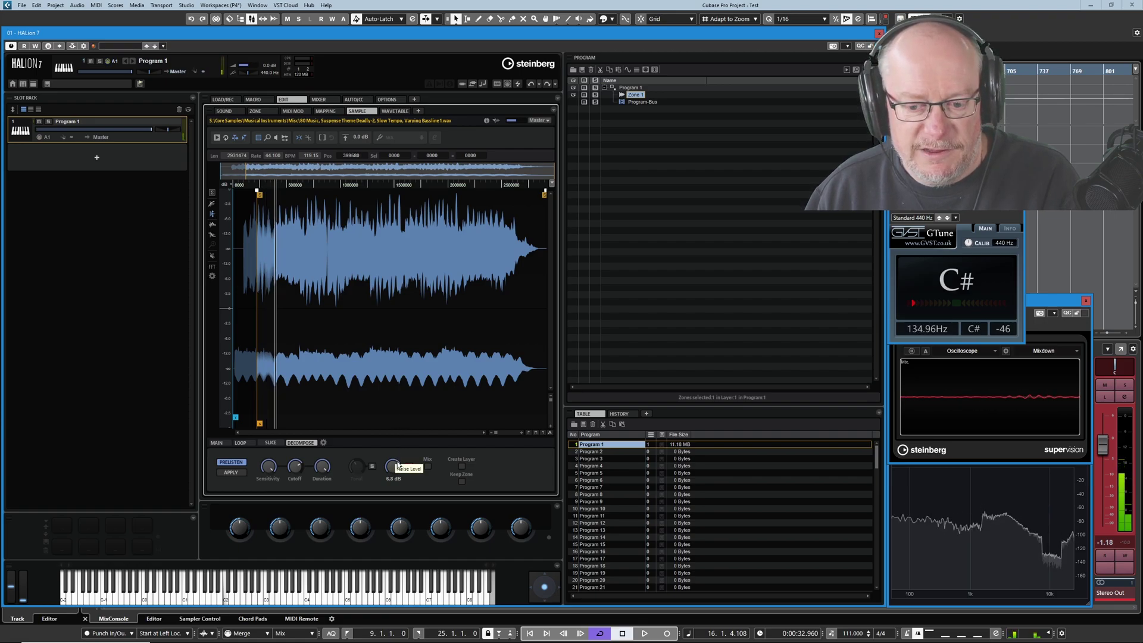
Set Sensitivity to -25.4 dB and compare the Noise and Tonal parts, ending on Tonal
left_click(372, 466)
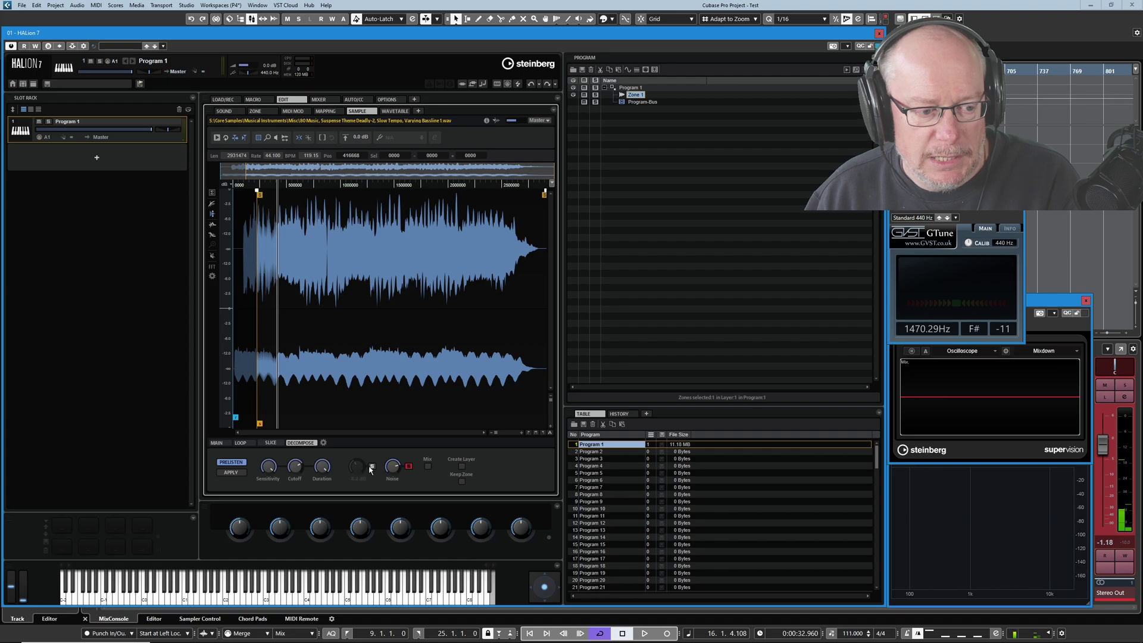
scroll(358, 467, "up", 5)
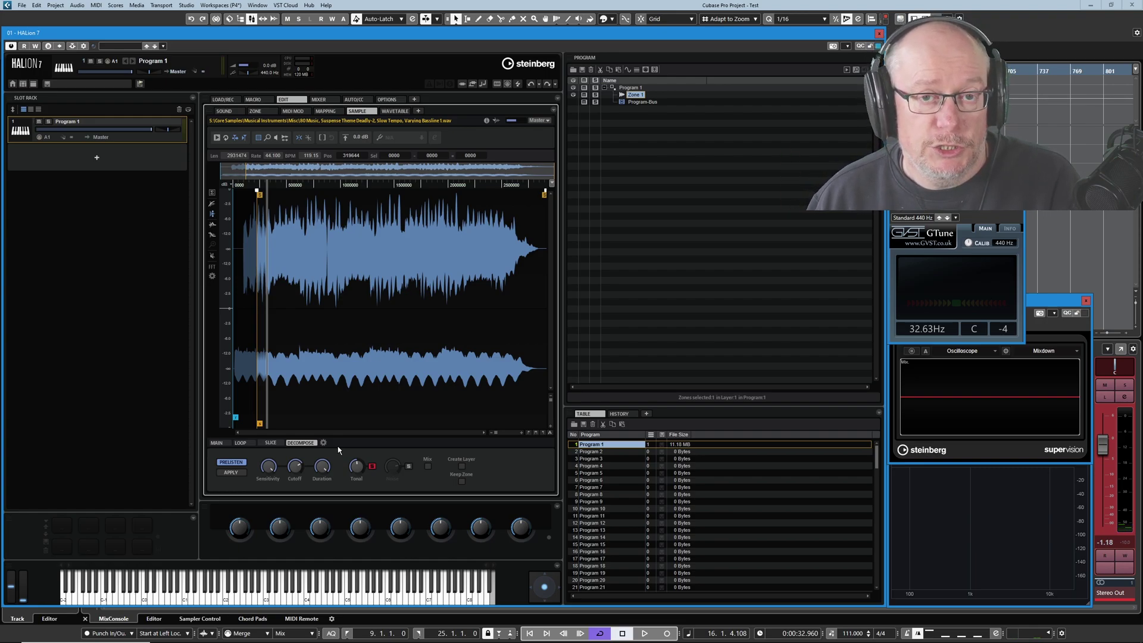
left_click(269, 468)
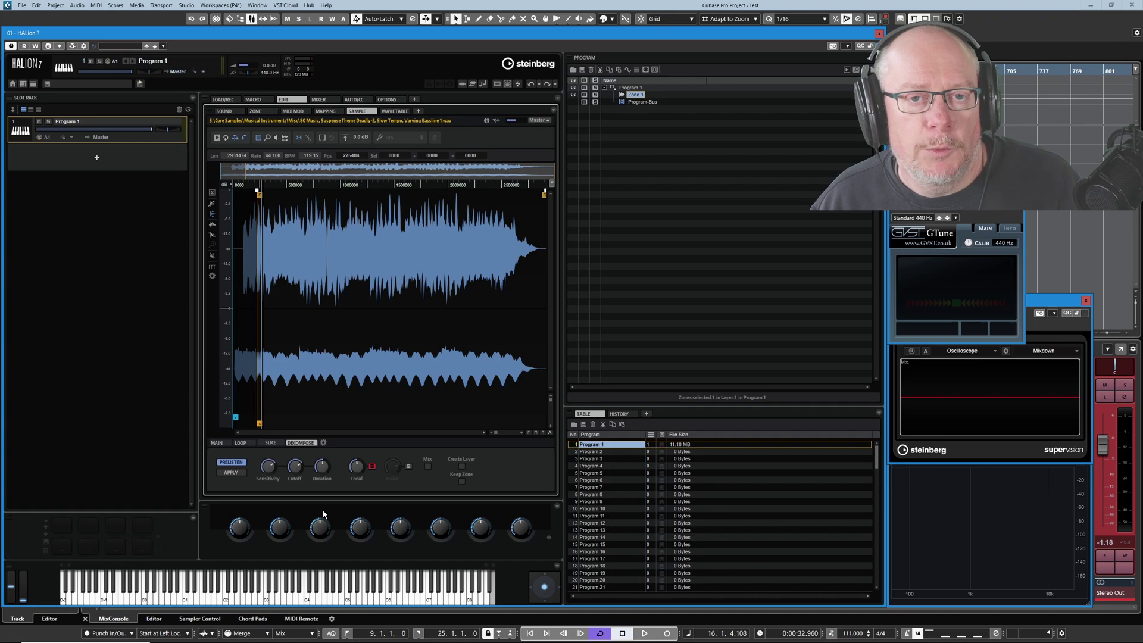
left_click(408, 466)
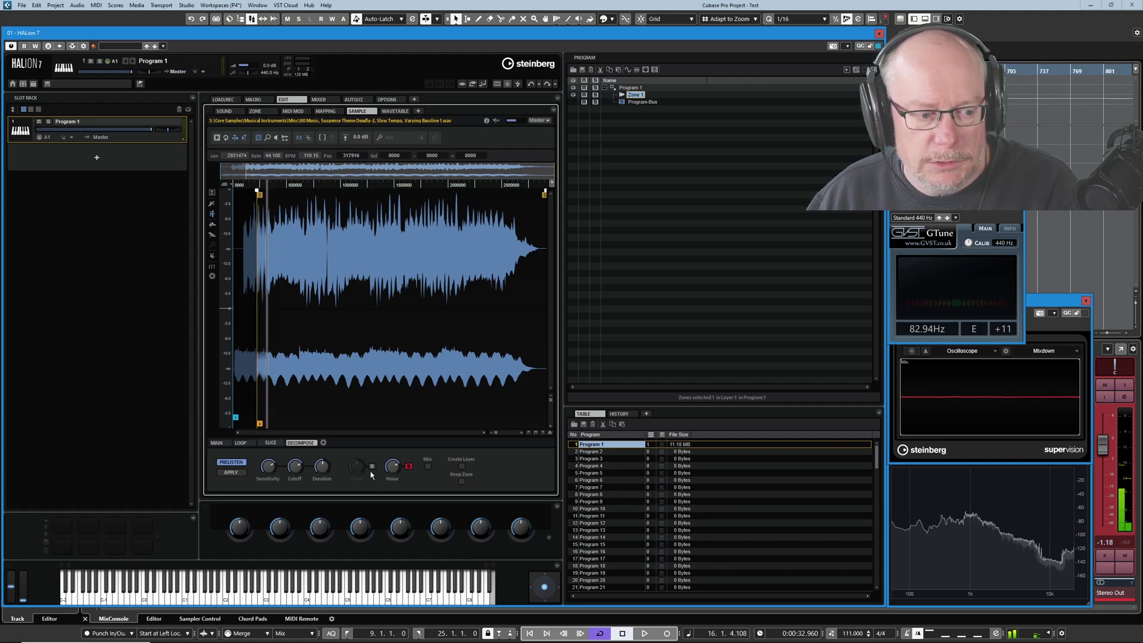
left_click(371, 466)
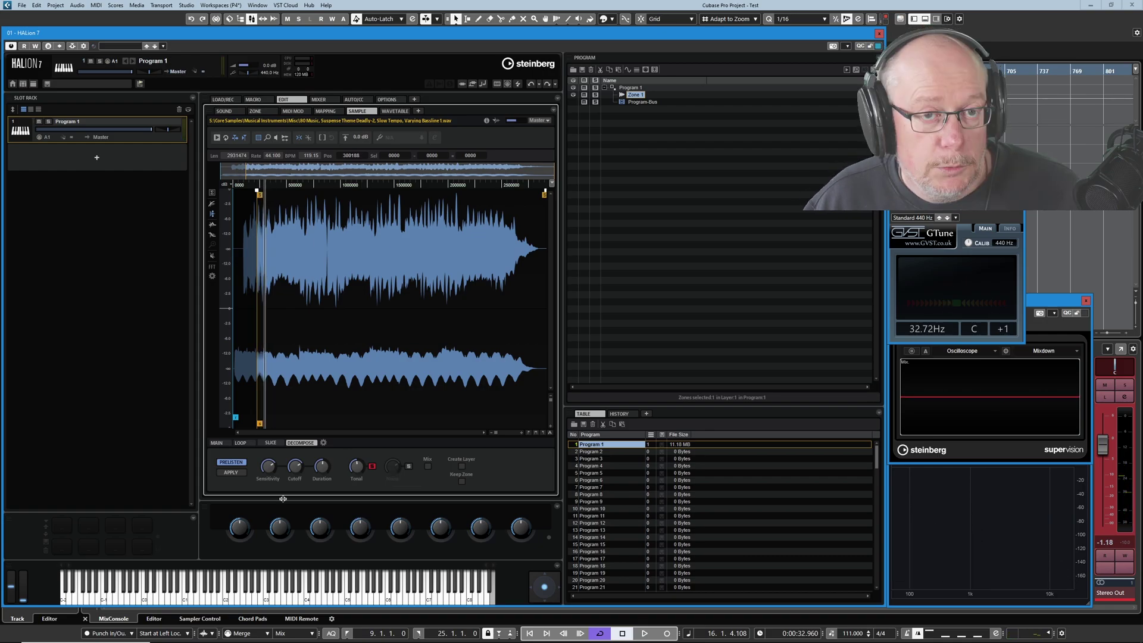
Set Sensitivity to -47.8 dB, Cutoff to 805 Hz and Duration to about 34 ms
mouse_move(273, 472)
left_click_drag(273, 472, 275, 490)
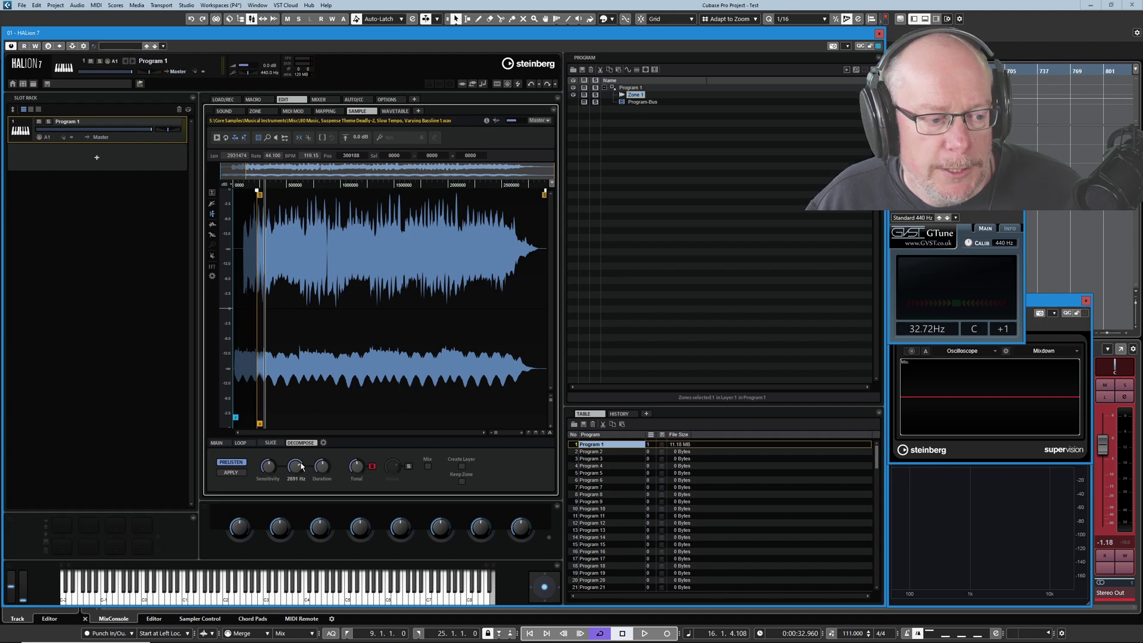
left_click_drag(301, 468, 305, 486)
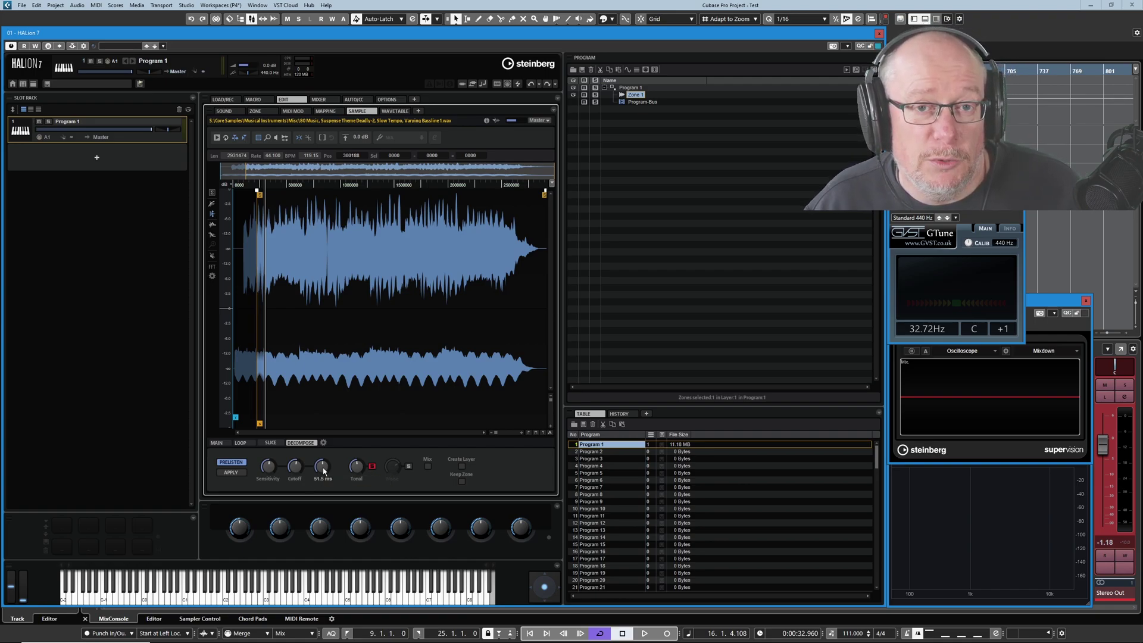
left_click_drag(325, 471, 326, 477)
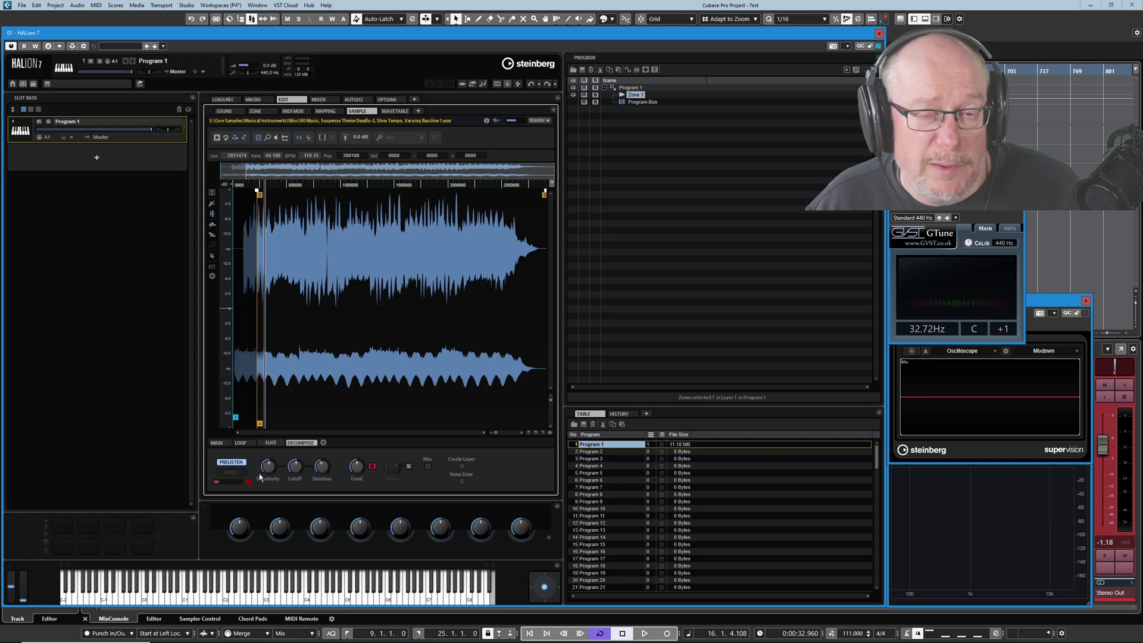
left_click_drag(325, 471, 323, 479)
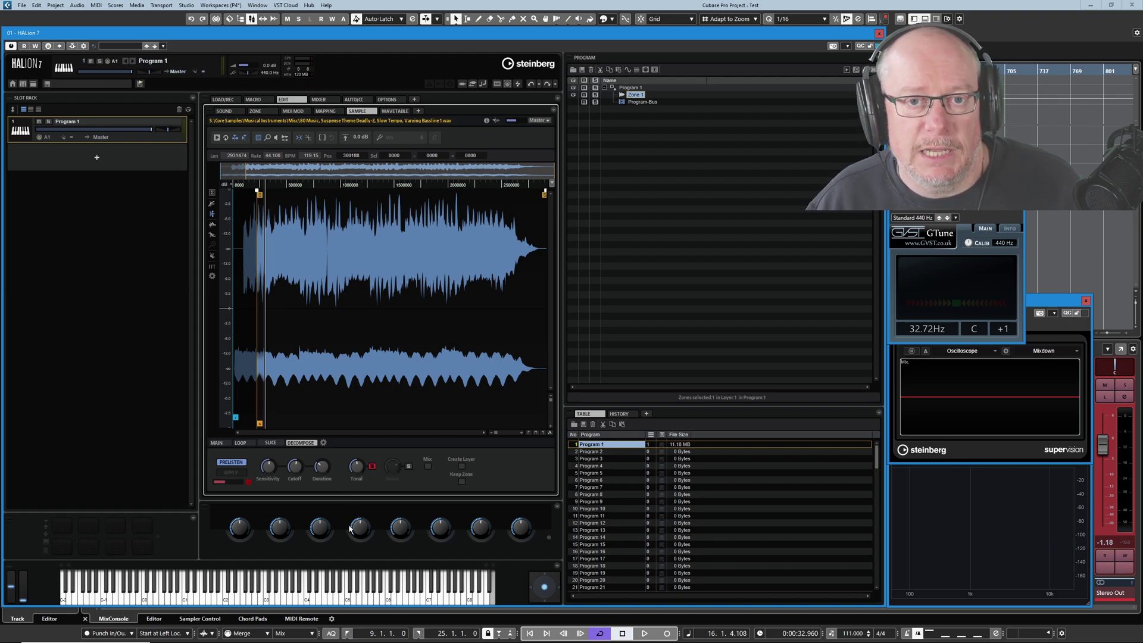
Audition the Noise part, then the Tonal part, and bring up the zone's Sample Oscillator settings
left_click(409, 466)
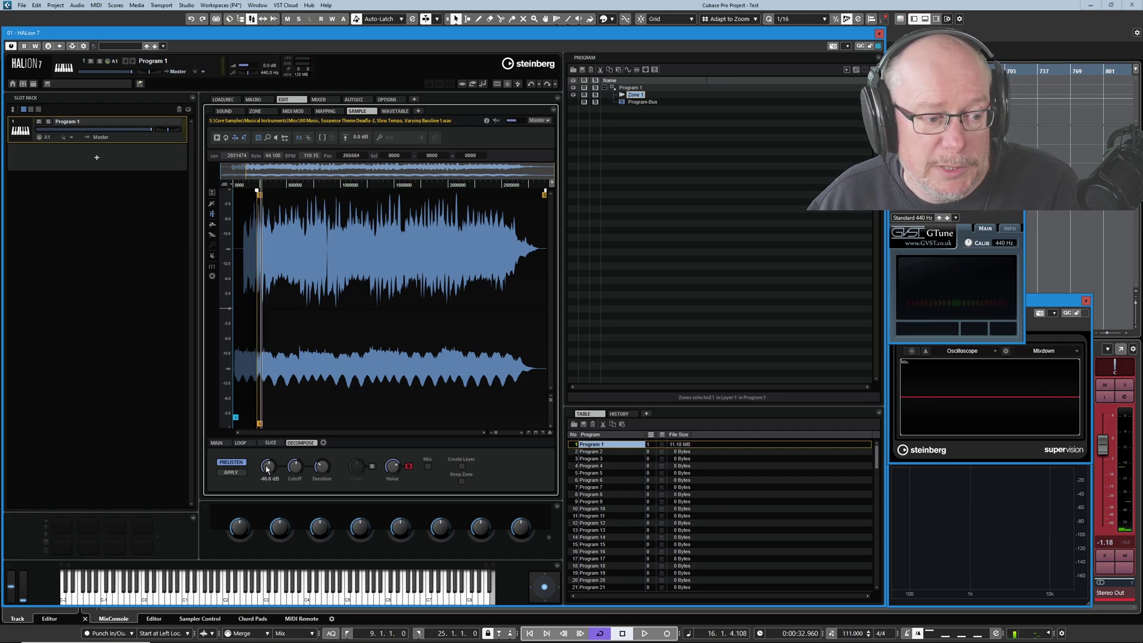
mouse_move(299, 485)
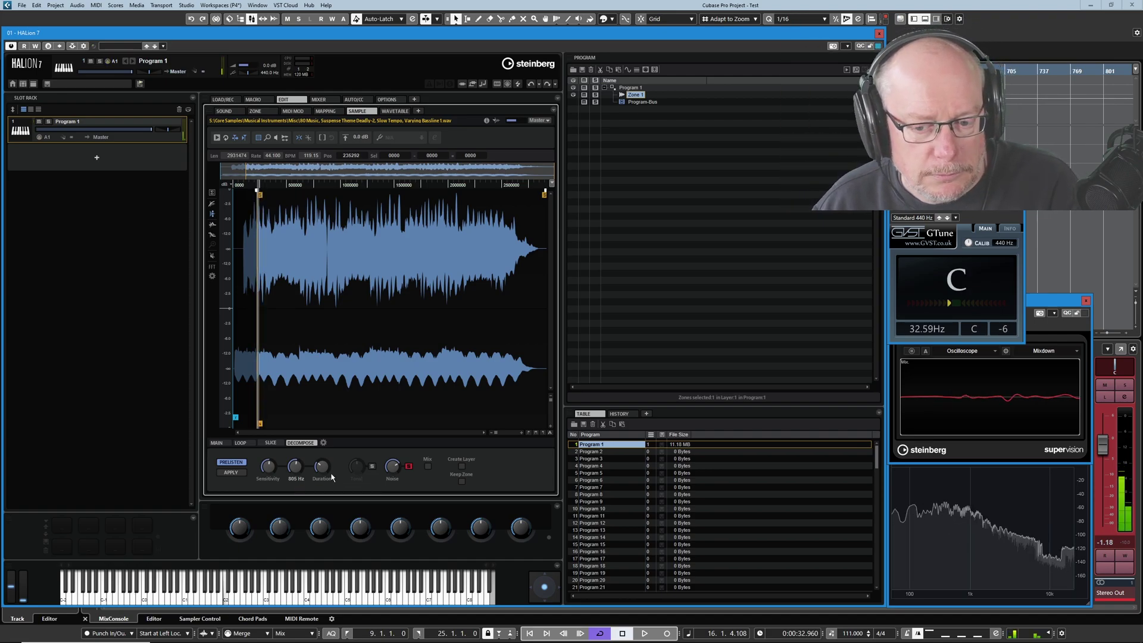
left_click(372, 467)
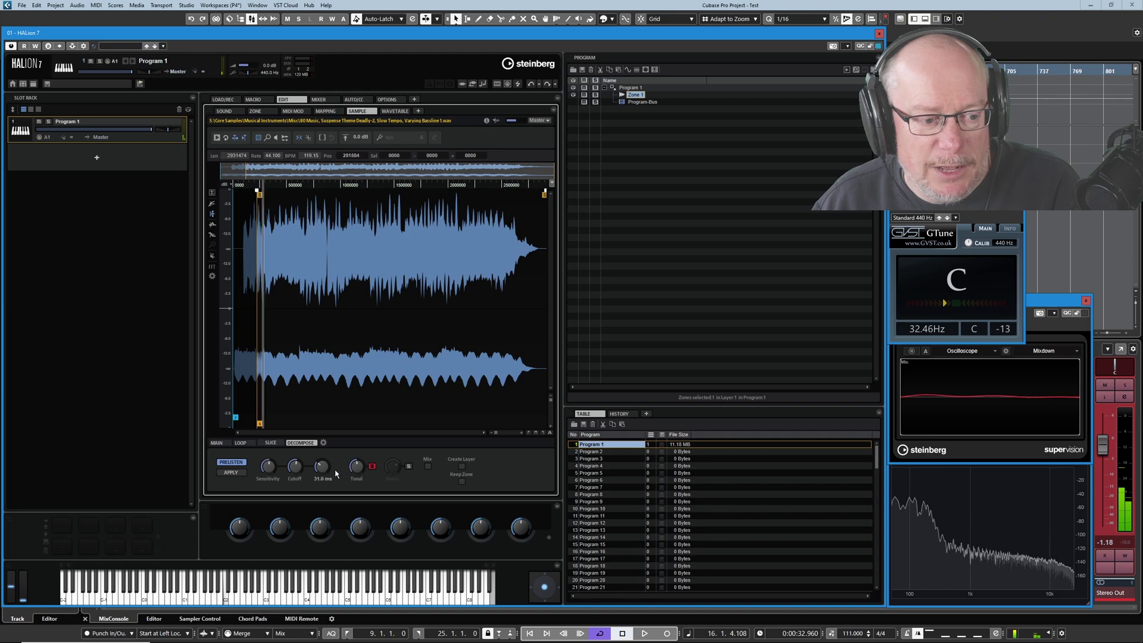
mouse_move(362, 464)
scroll(362, 464, "up", 3)
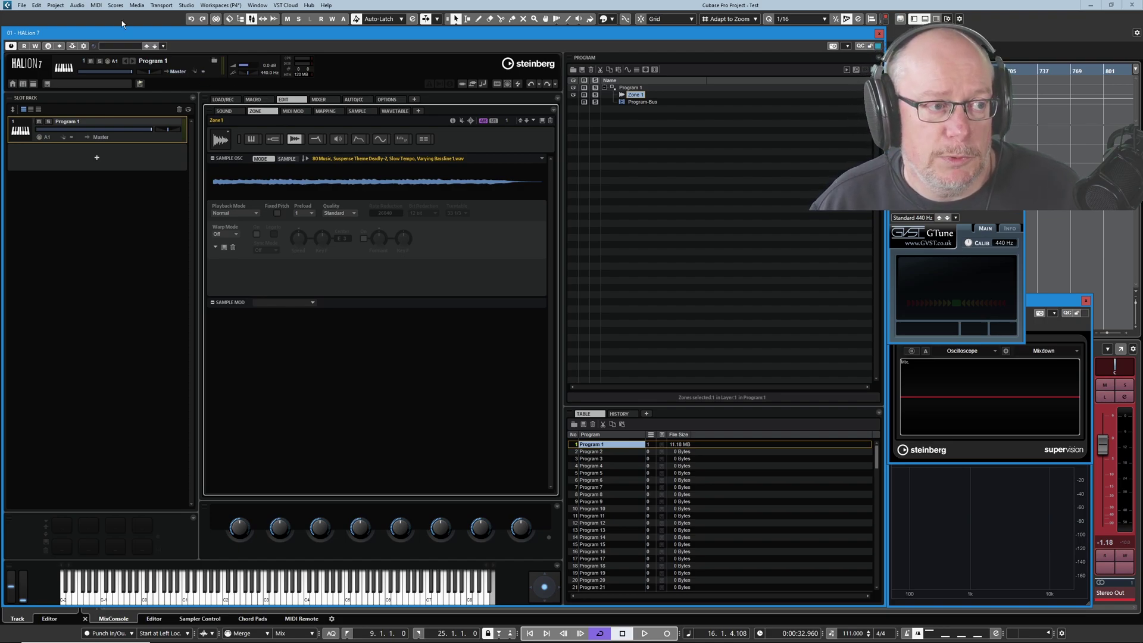
Preview 'Cinema - Percussion 01' in MediaBay and drop it onto the zone in place of the bassline
left_click(229, 19)
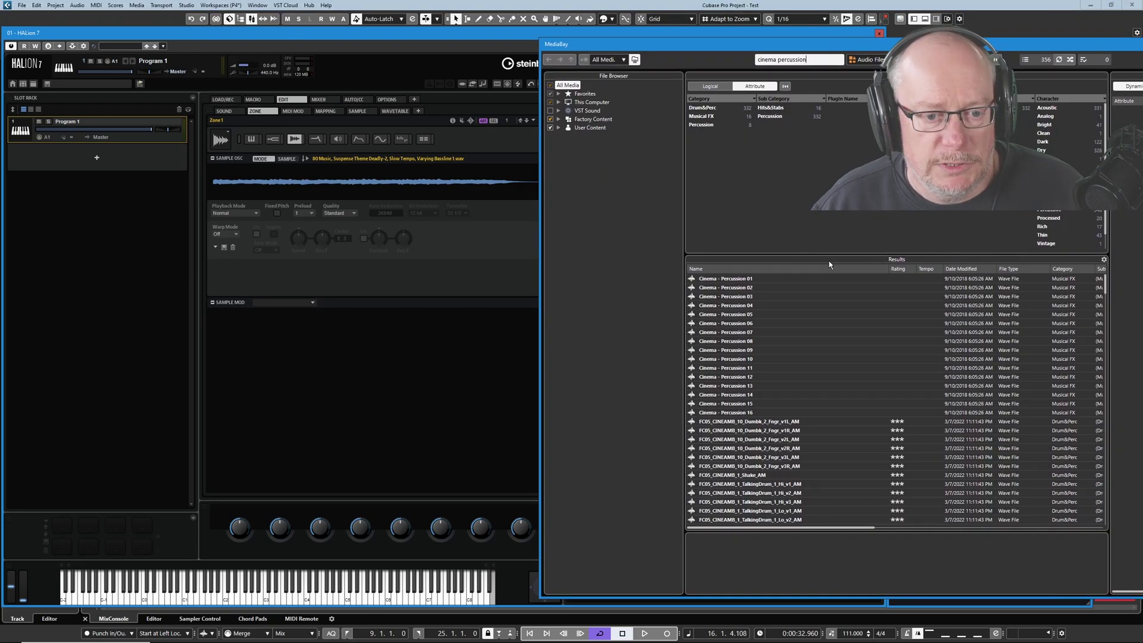
left_click(736, 279)
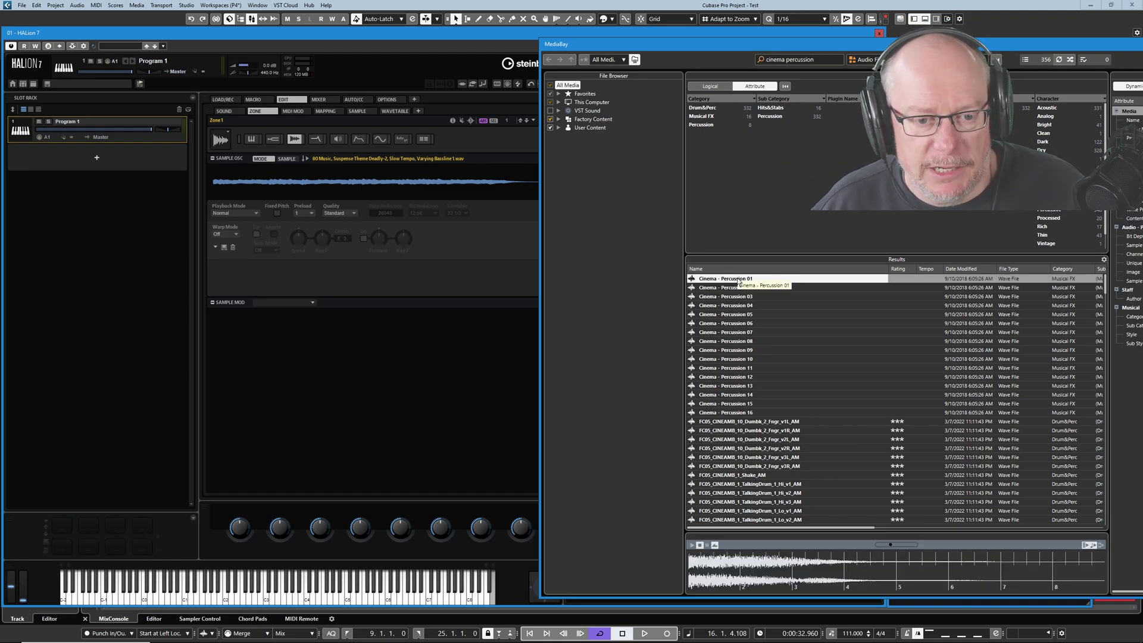
key("space")
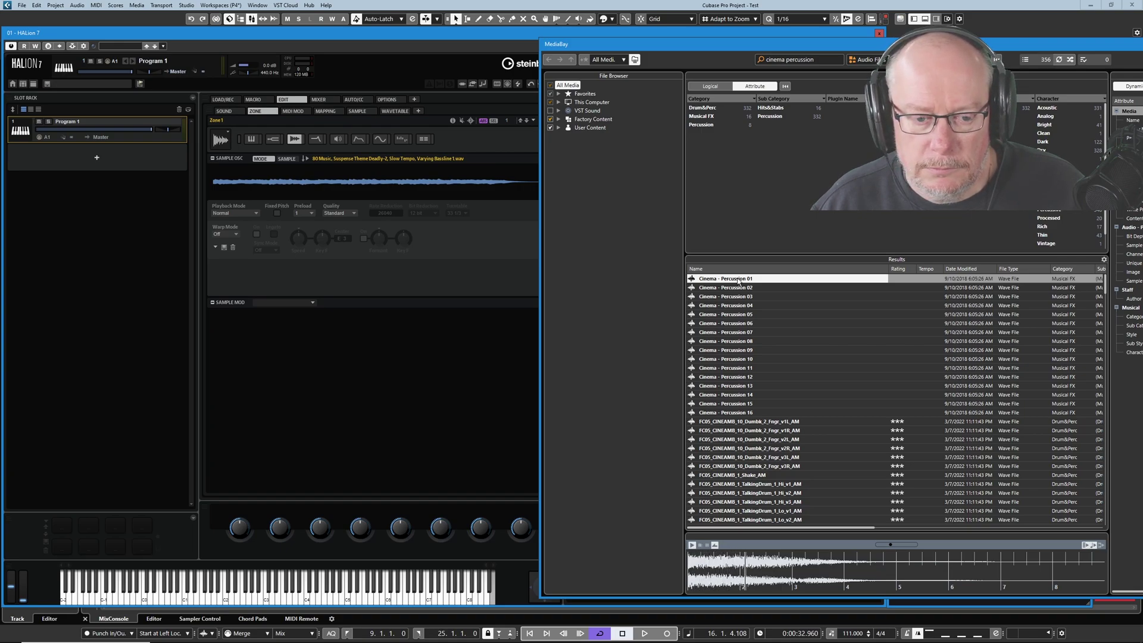
left_click(701, 547)
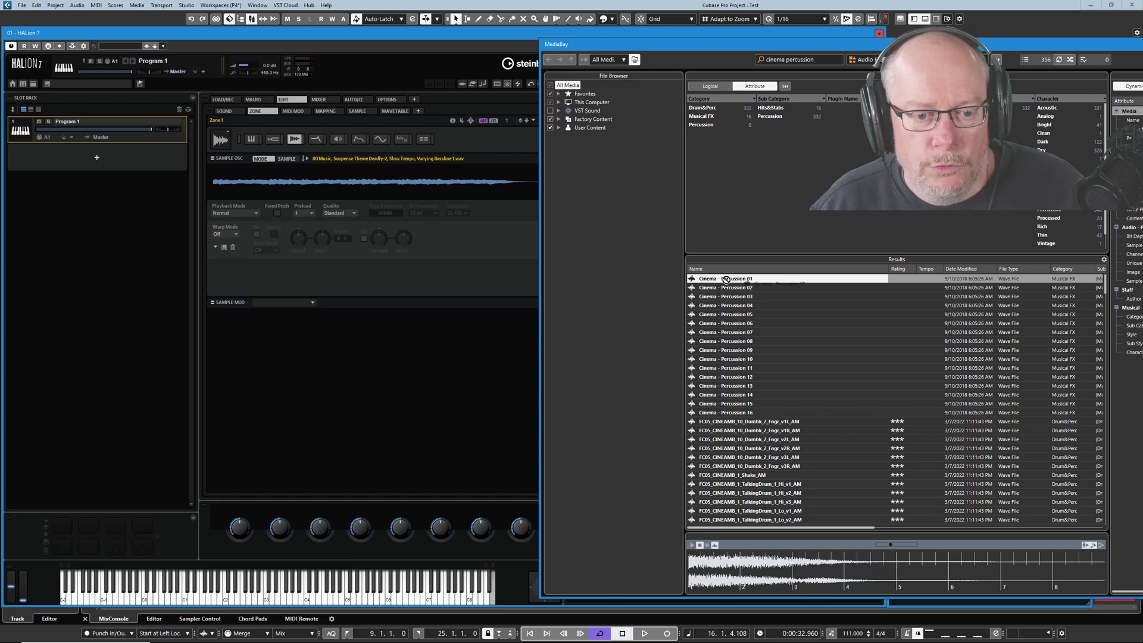
left_click_drag(726, 280, 312, 182)
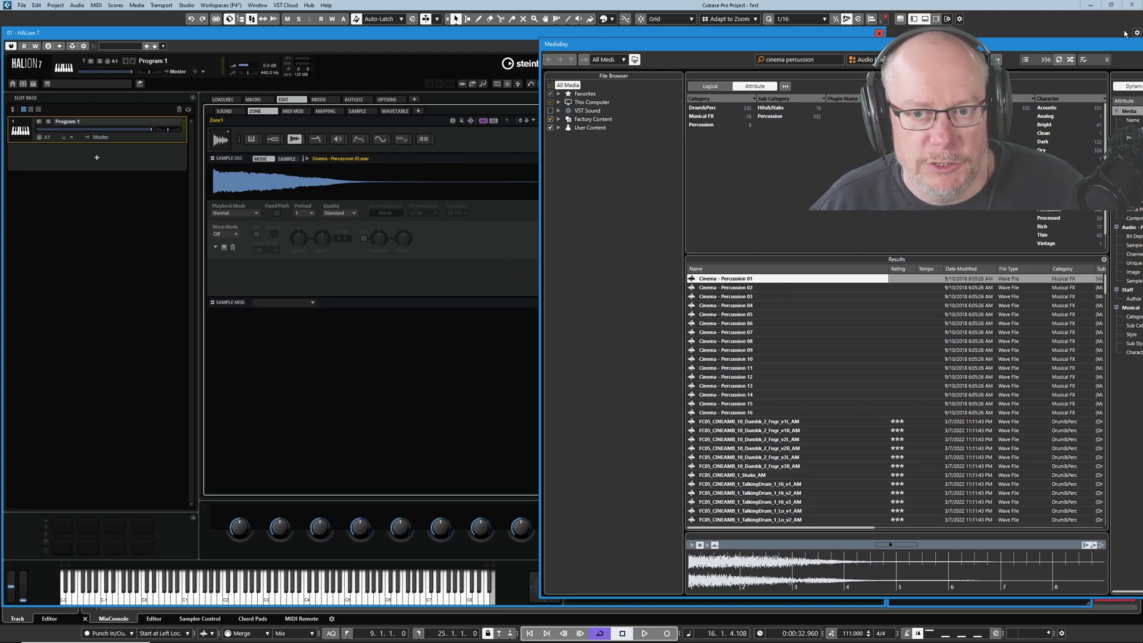
double_click(312, 182)
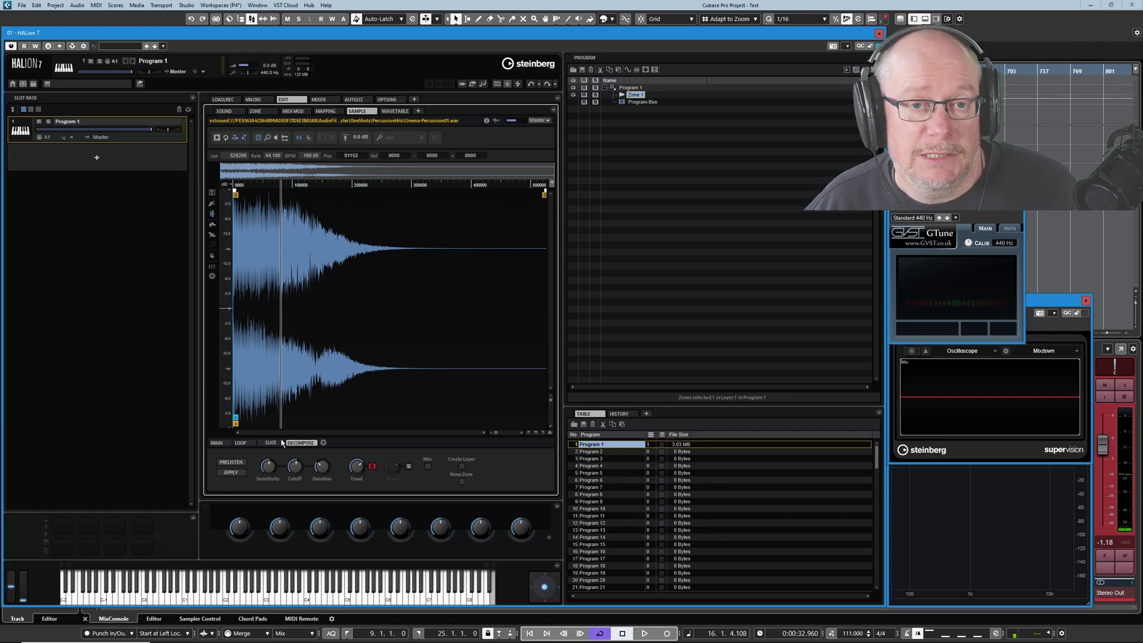
Set decomposition Sensitivity to 0.0 dB and raise Cutoff to 2690 Hz
mouse_move(269, 460)
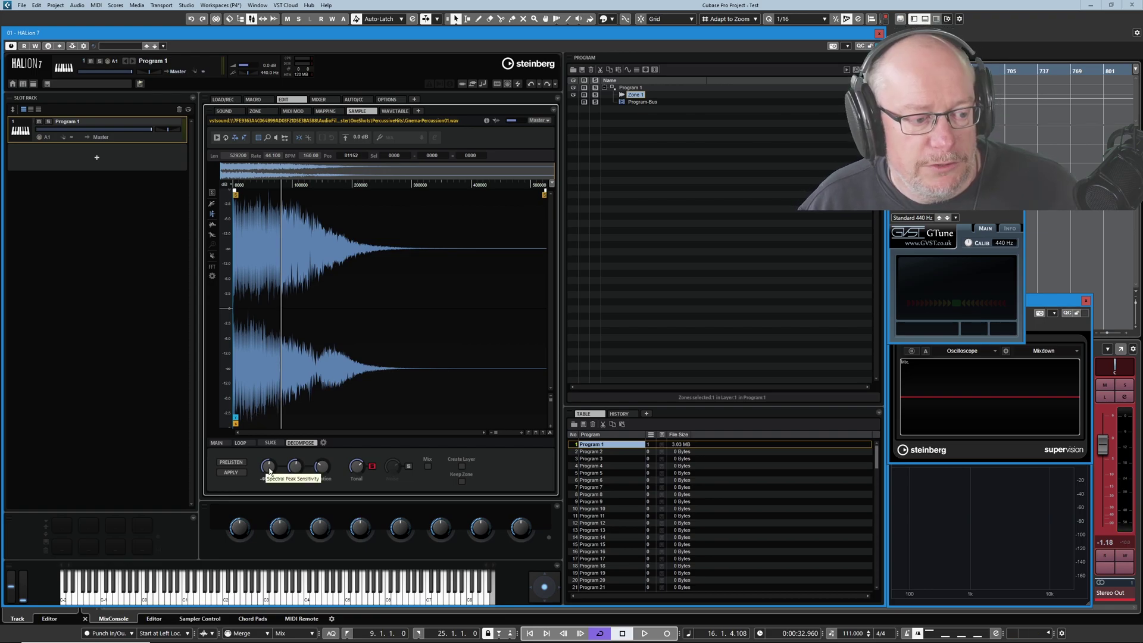
left_click_drag(268, 466, 258, 344)
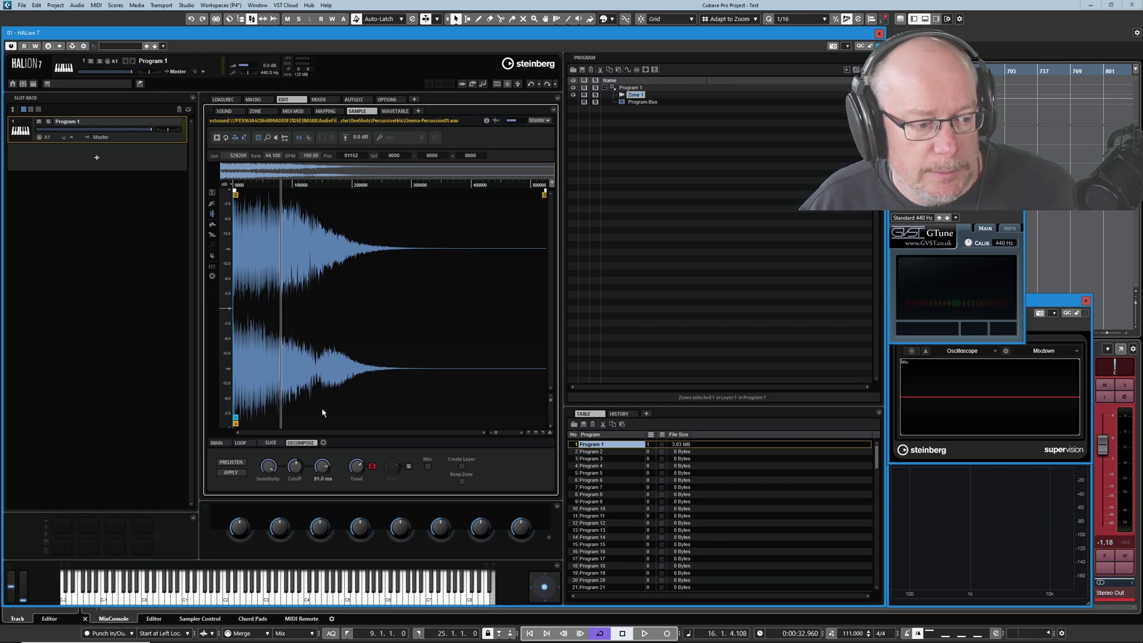
mouse_move(302, 465)
scroll(301, 464, "up", 3)
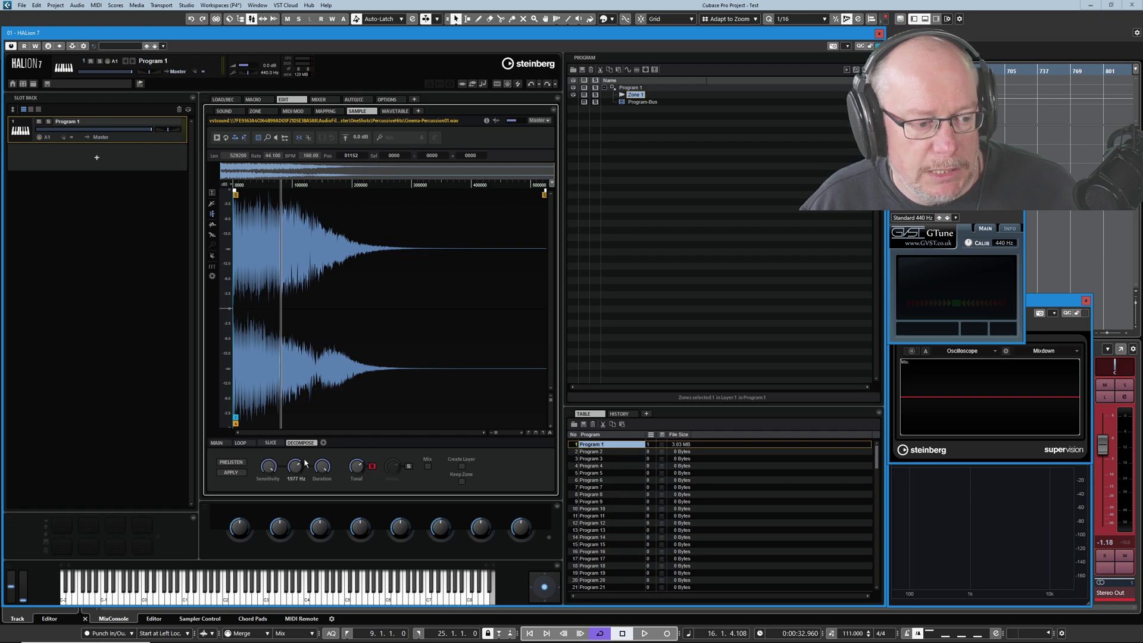
Enable prelisten and audition the Noise part, then the Tonal part alone
left_click(238, 464)
mouse_move(300, 470)
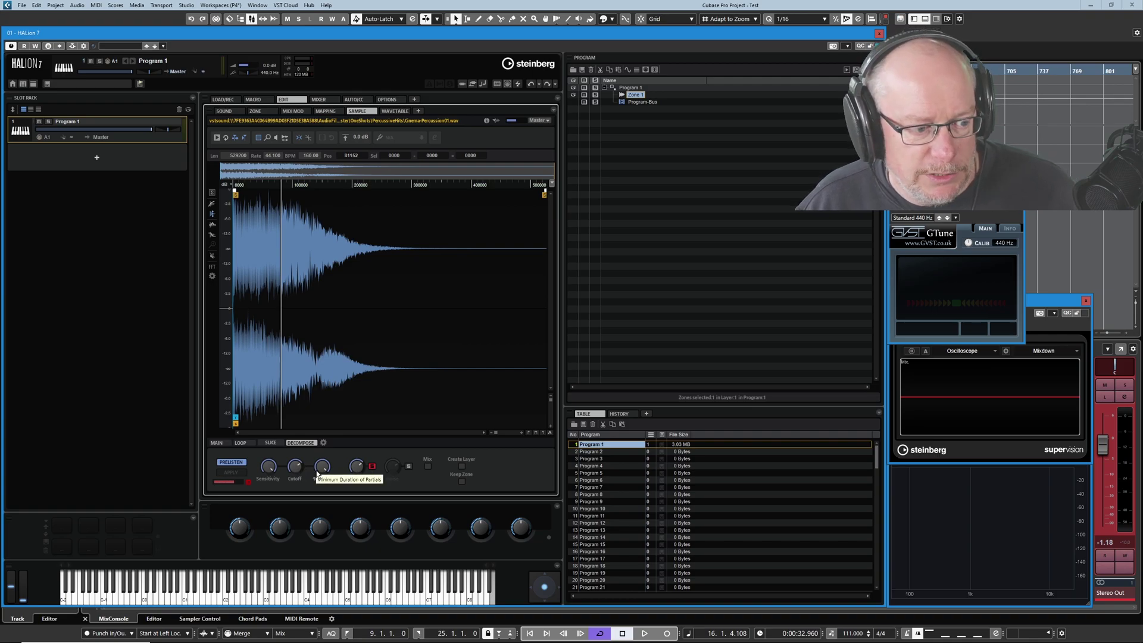
left_click(409, 467)
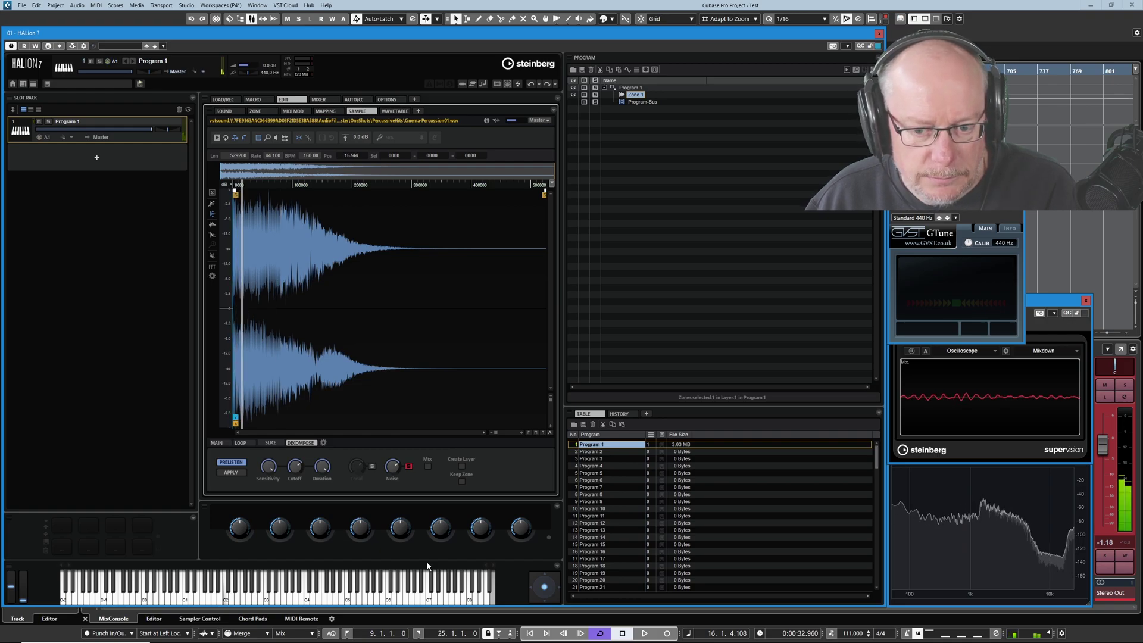
left_click(372, 467)
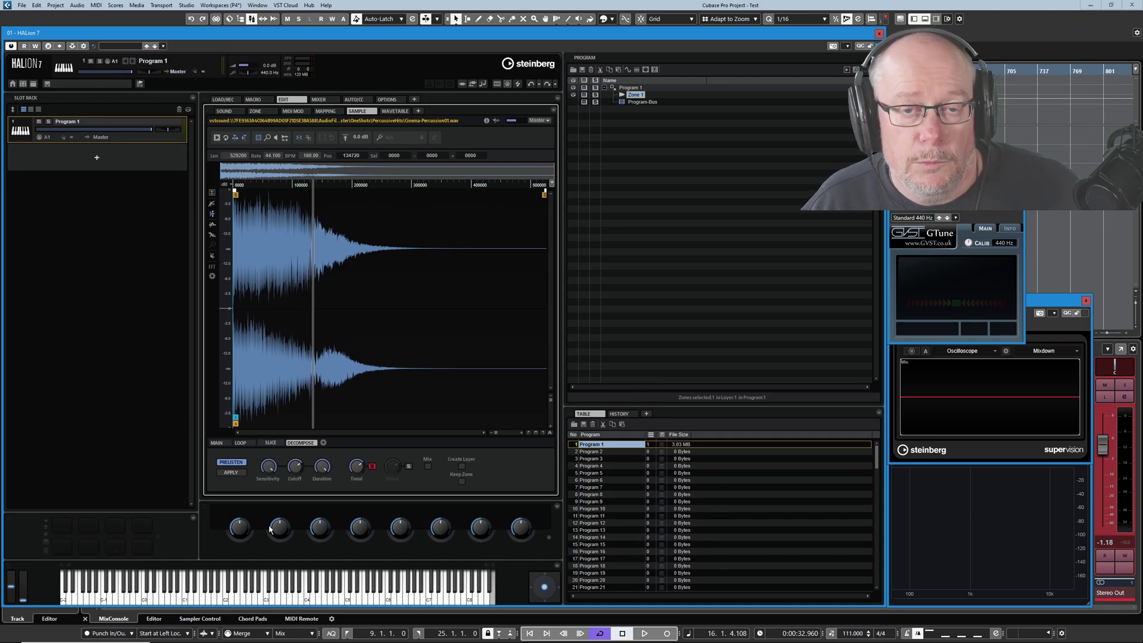
Adjust the decompose sensitivity, solo the Noise part and lower Stereo Out to -2.67 dB
left_click_drag(268, 467, 325, 506)
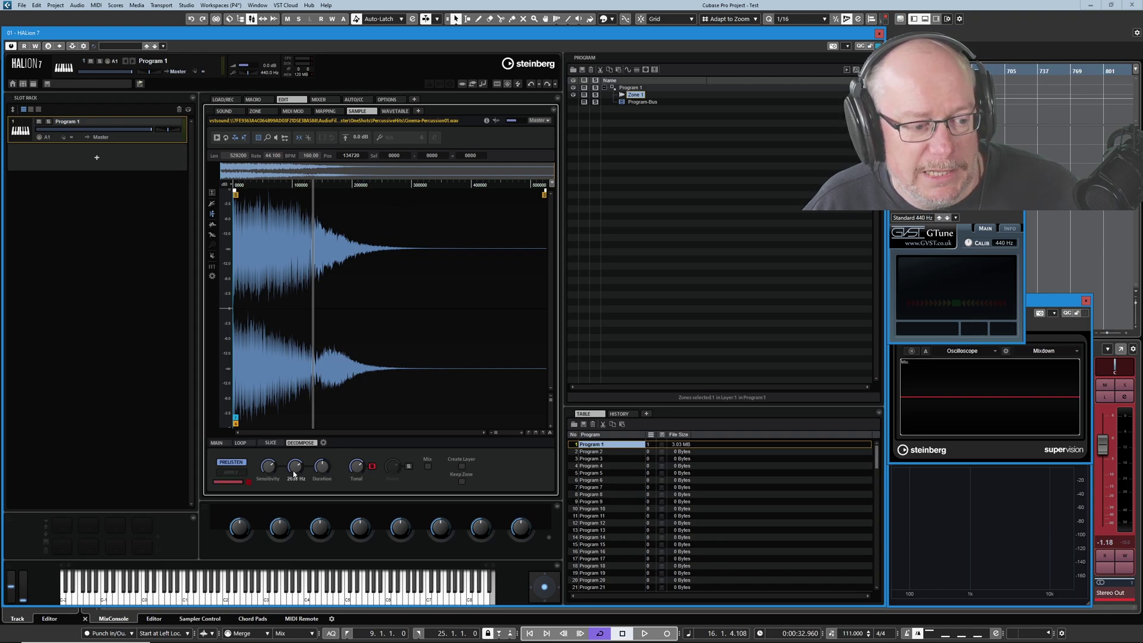
left_click(409, 470)
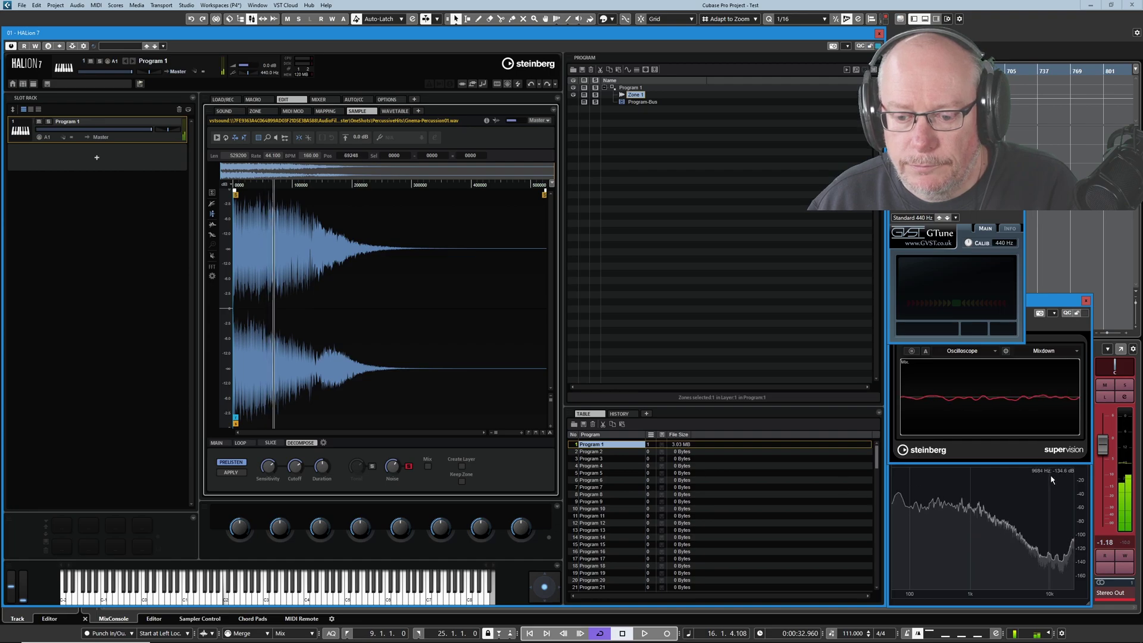
left_click_drag(1102, 445, 1103, 463)
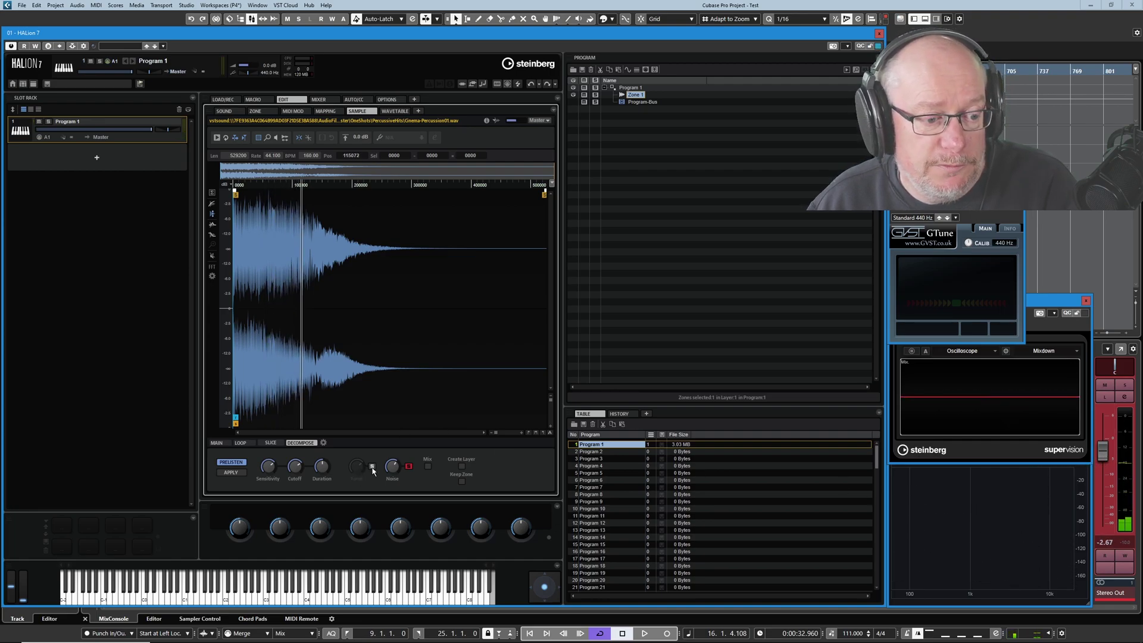
Solo the Tonal part, adjust its level, set Sensitivity to -46.1 dB and play the sample
left_click(372, 468)
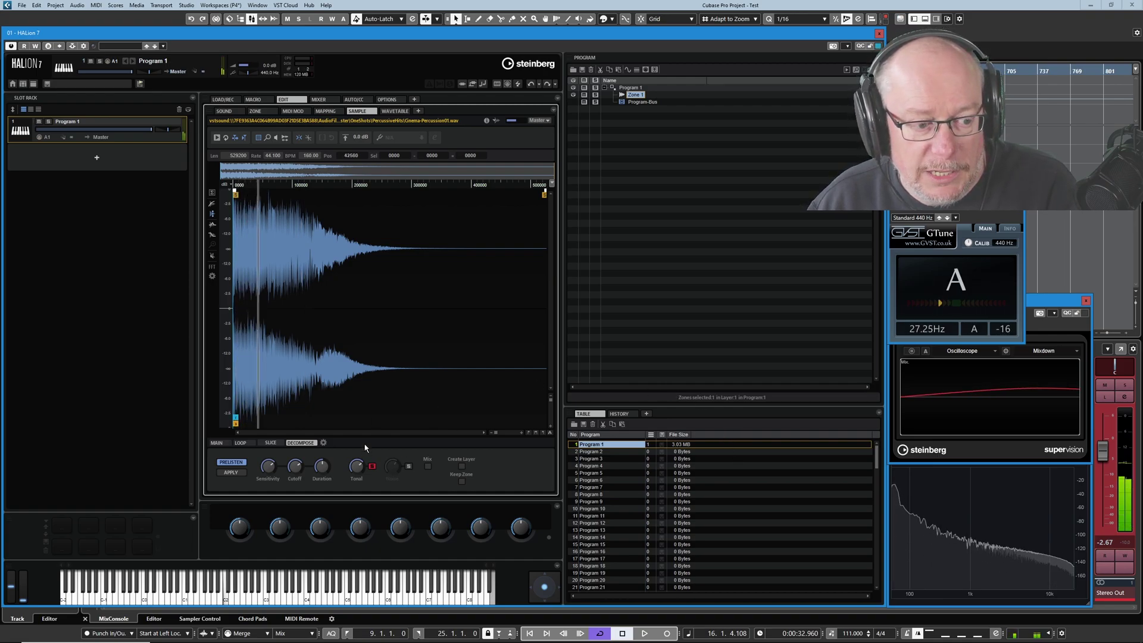
left_click_drag(357, 467, 354, 417)
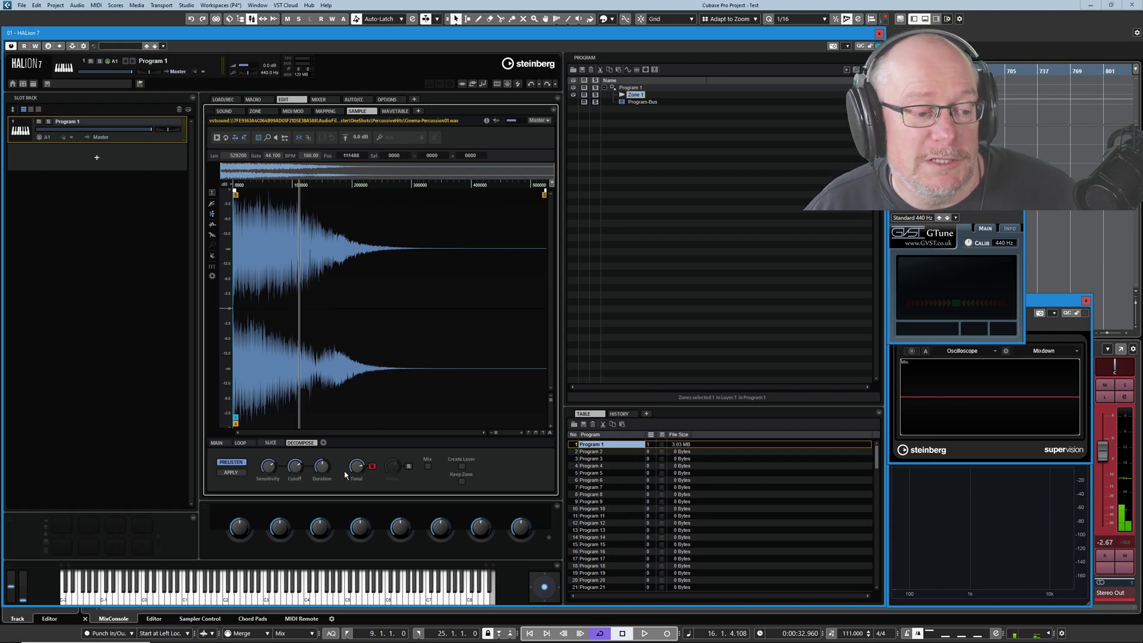
left_click(238, 471)
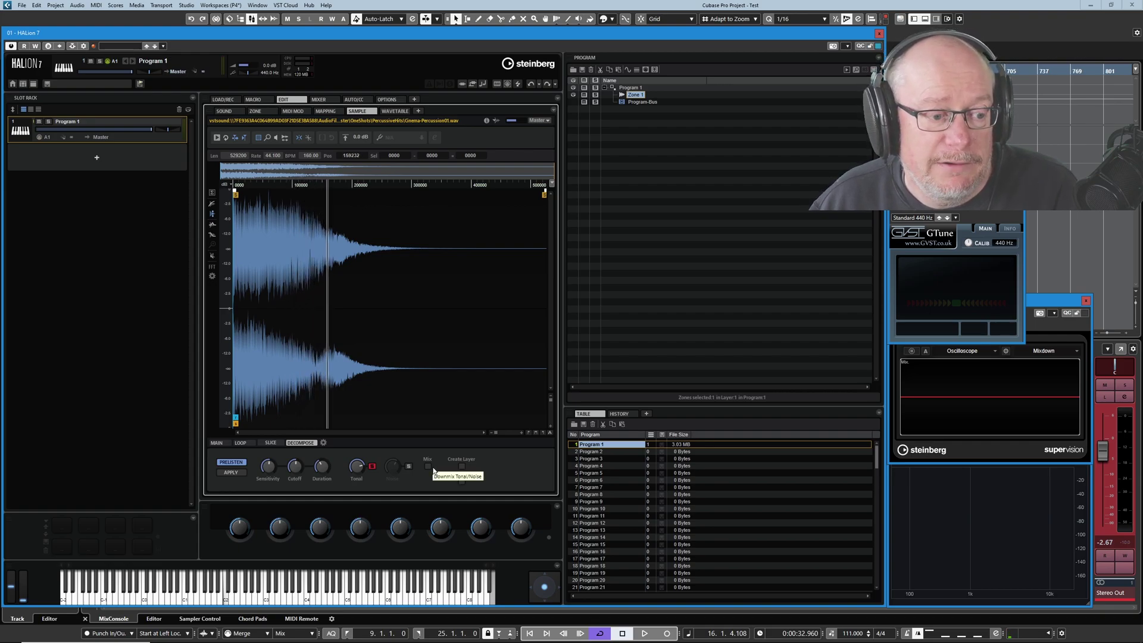
left_click(247, 585)
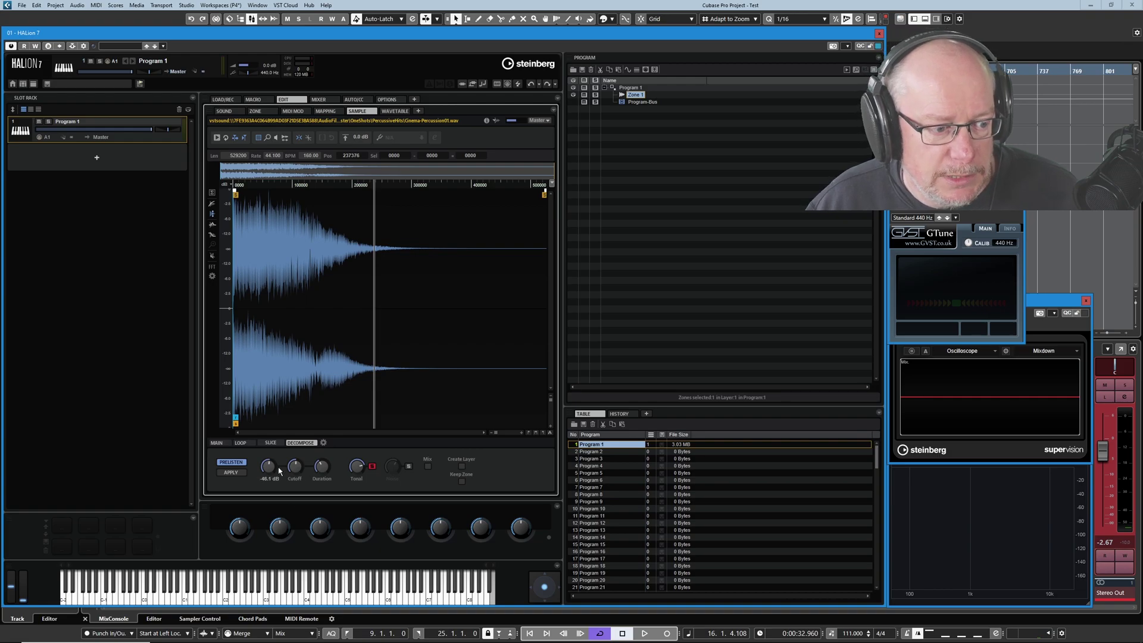
Set Sensitivity to -26.4 dB and Duration to 52.0 ms, then solo the Noise part
left_click_drag(269, 466, 276, 458)
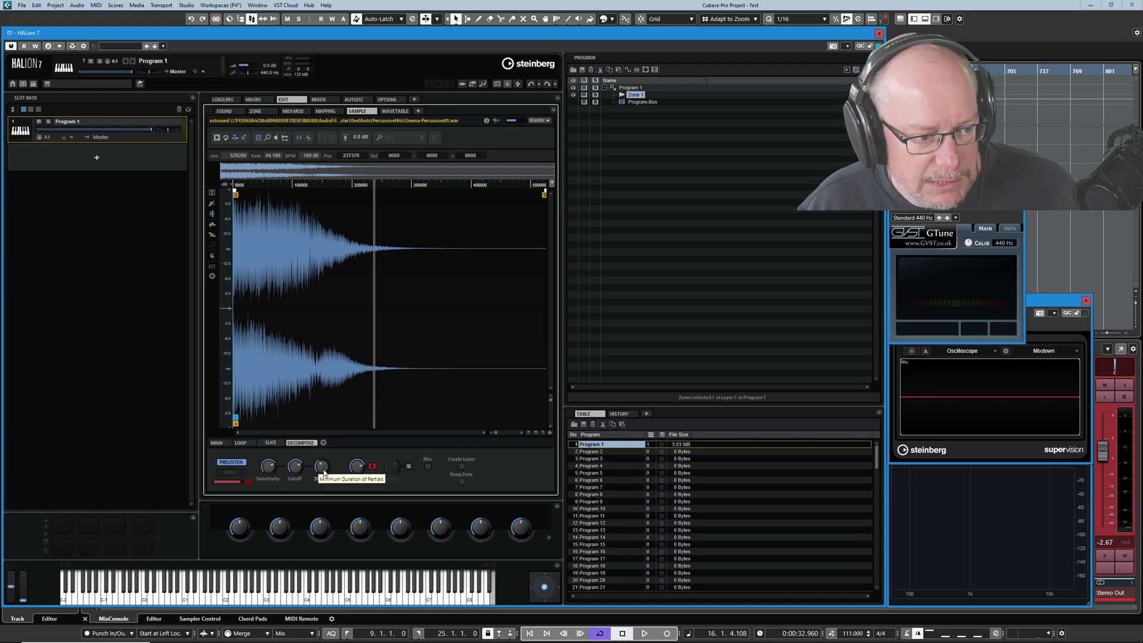
left_click_drag(325, 473, 328, 466)
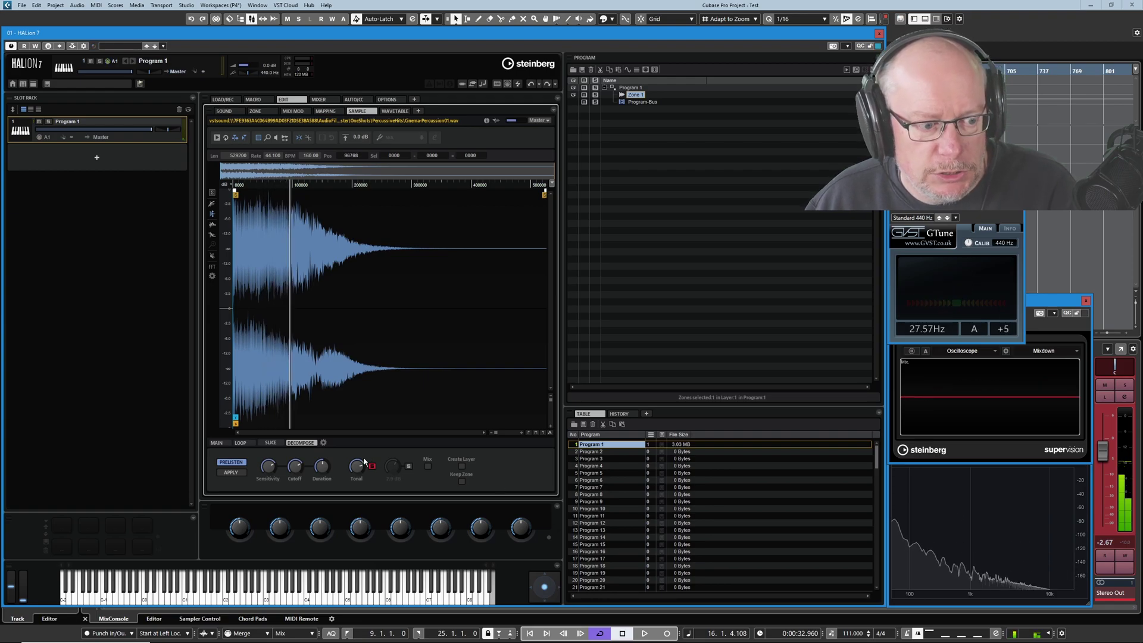
left_click(409, 468)
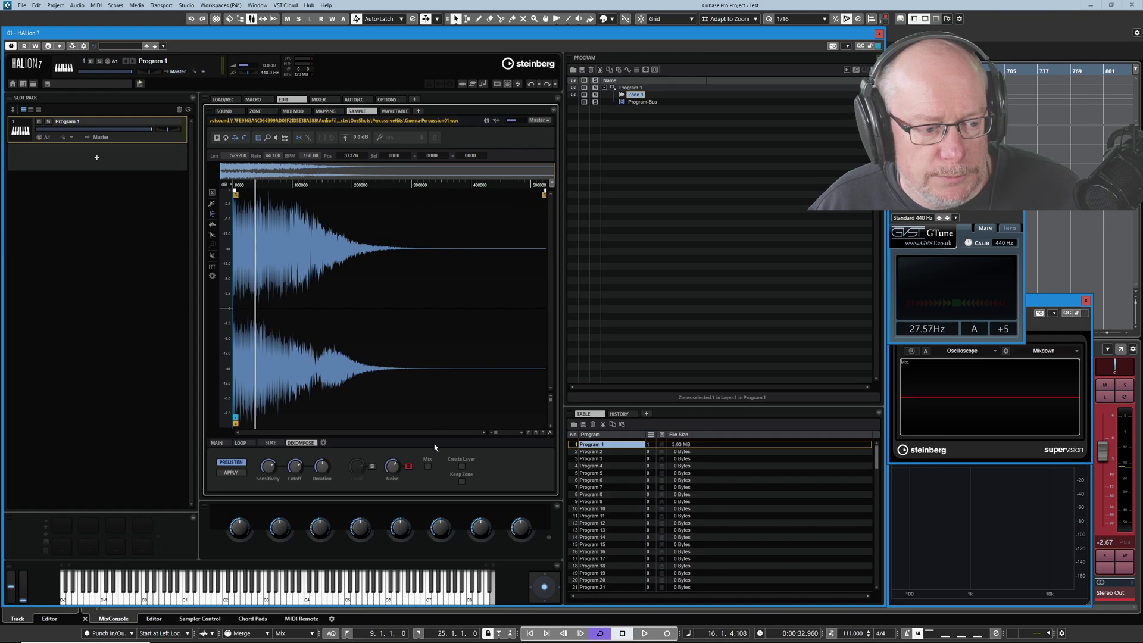
left_click(324, 443)
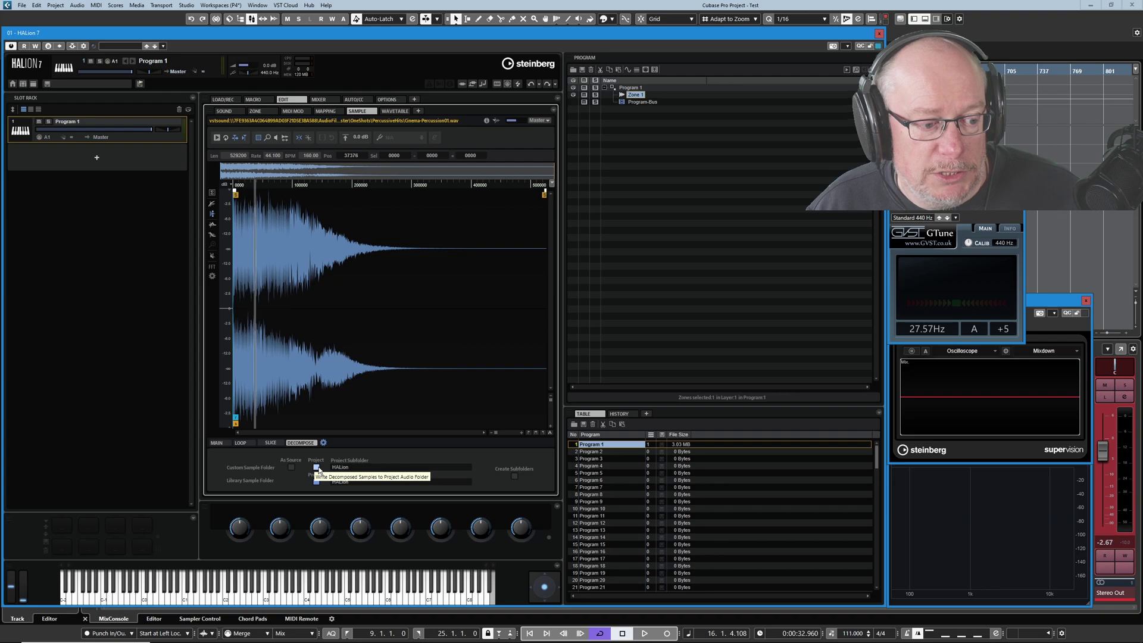
left_click(316, 467)
left_click(318, 482)
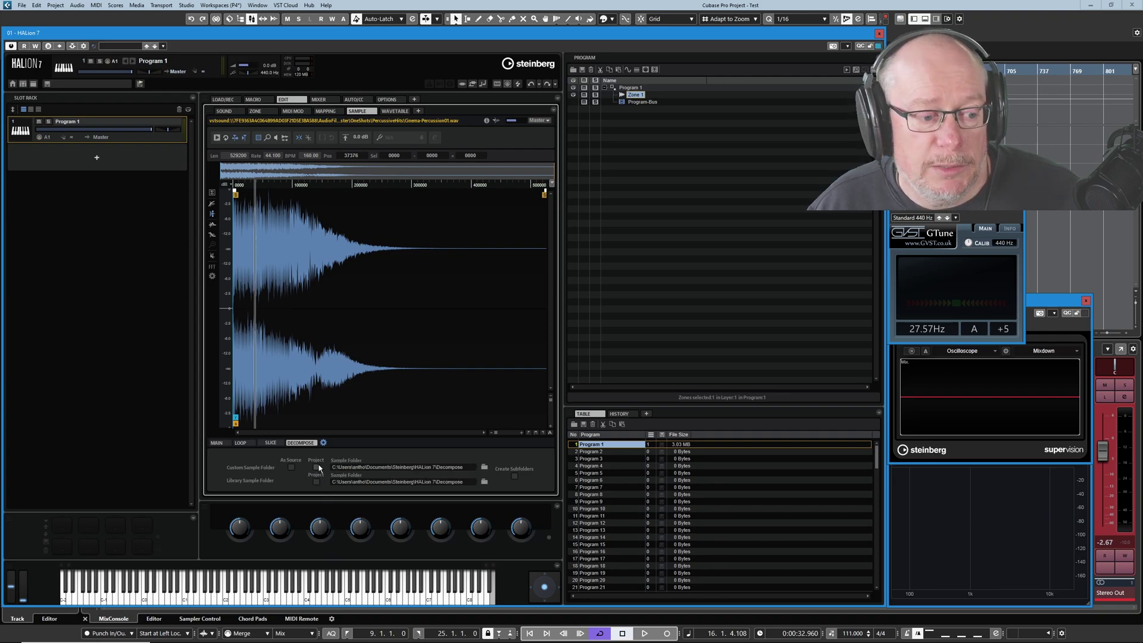
left_click(317, 468)
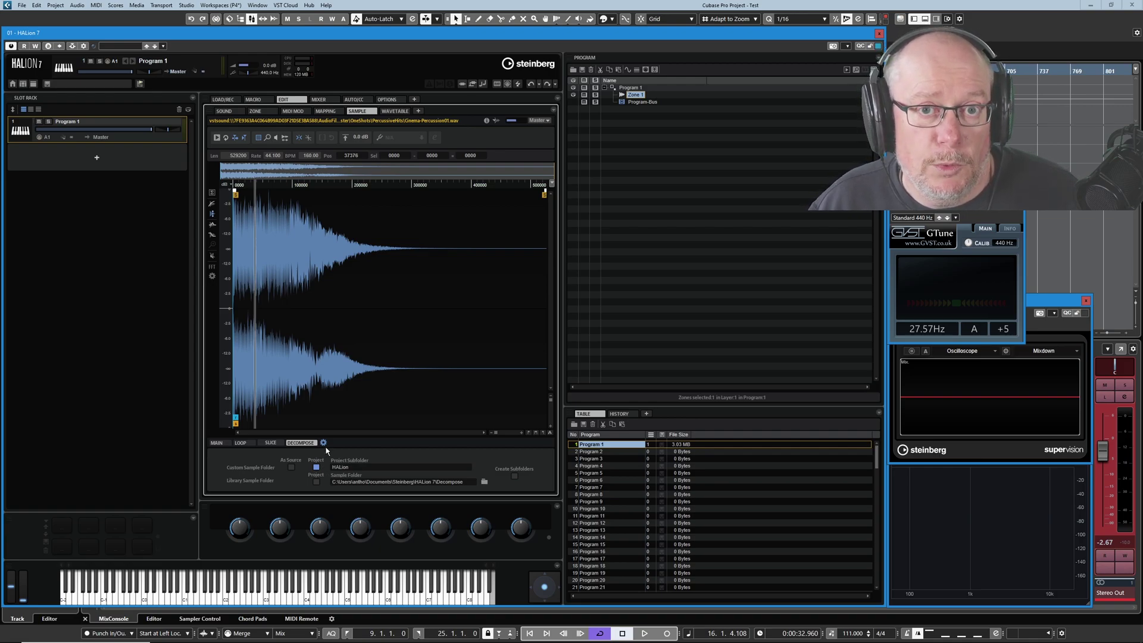
left_click(316, 482)
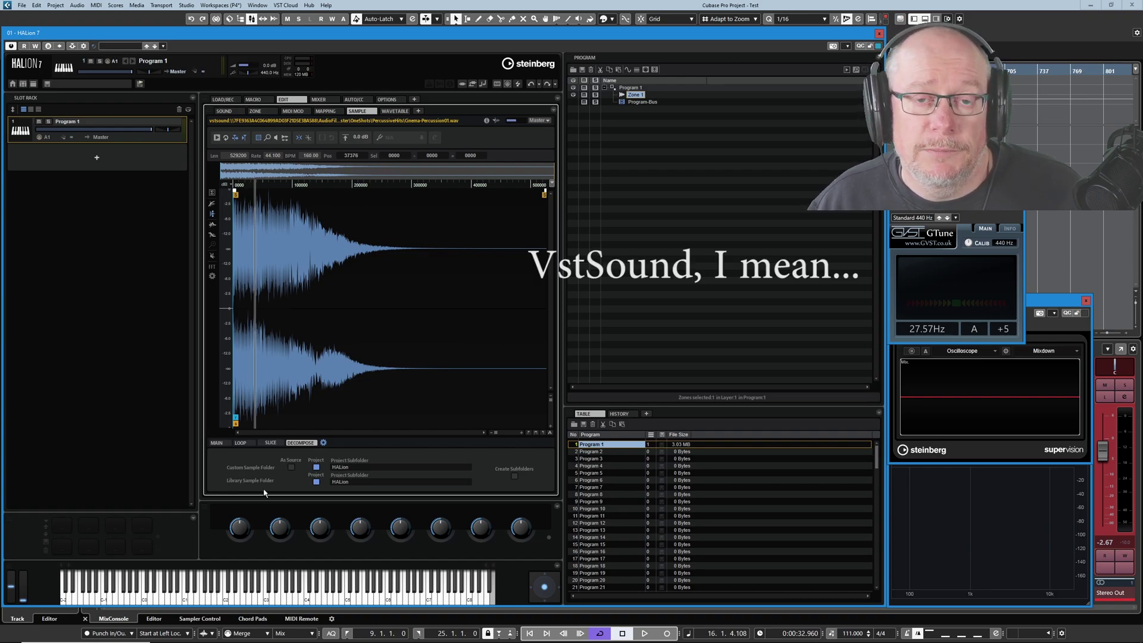
left_click(316, 482)
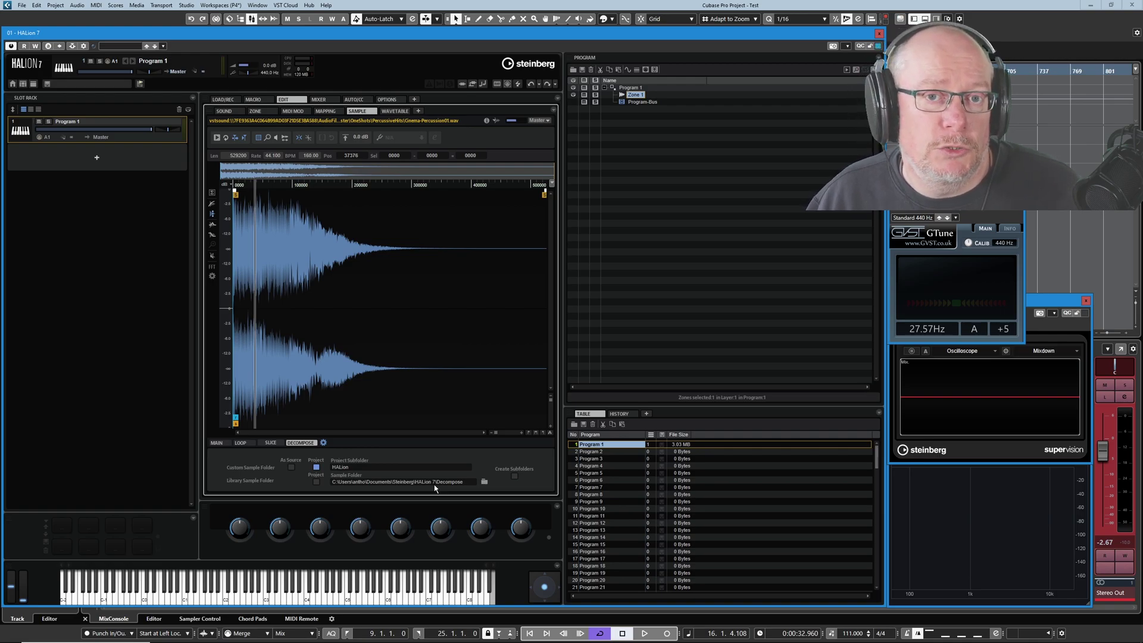
left_click(317, 482)
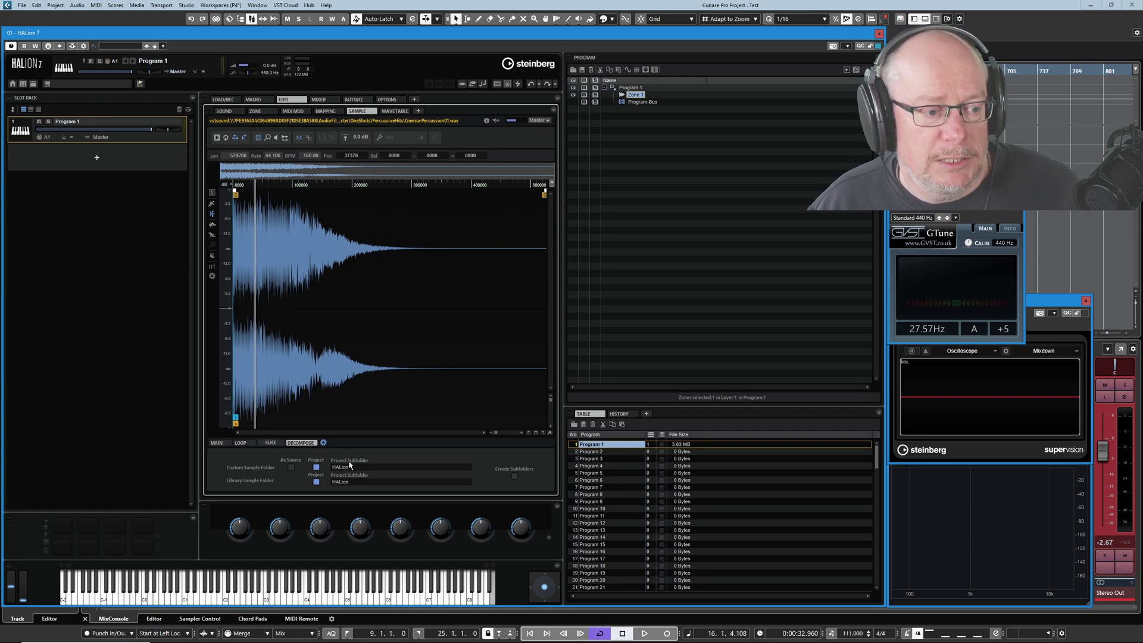
Enable Create Layer and Keep Zone in the Decompose settings
left_click(323, 442)
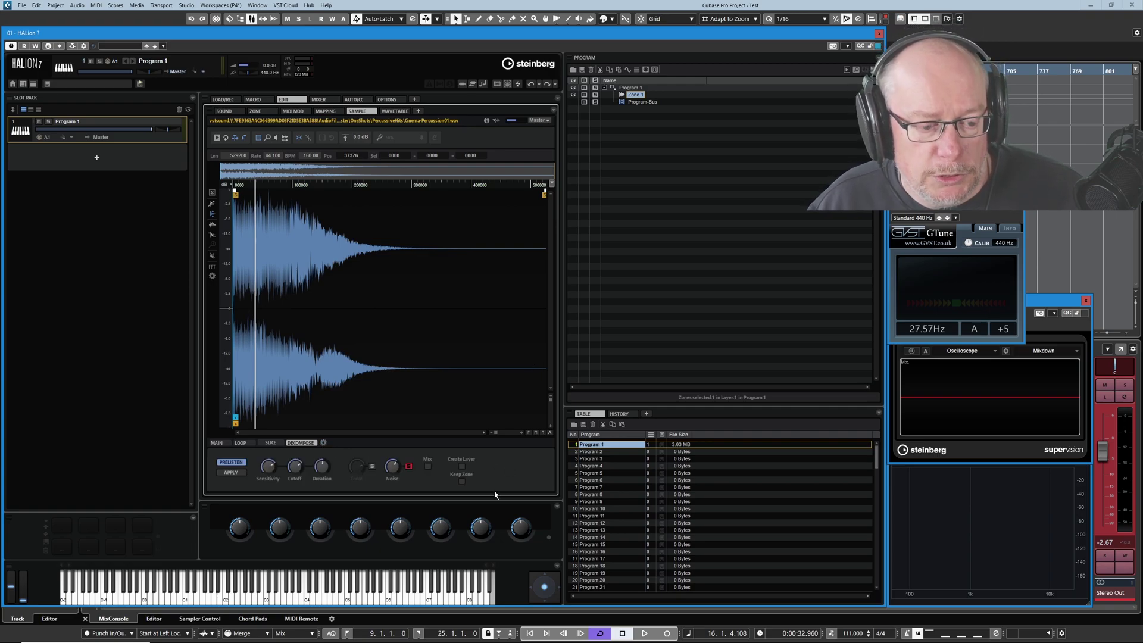
left_click(461, 467)
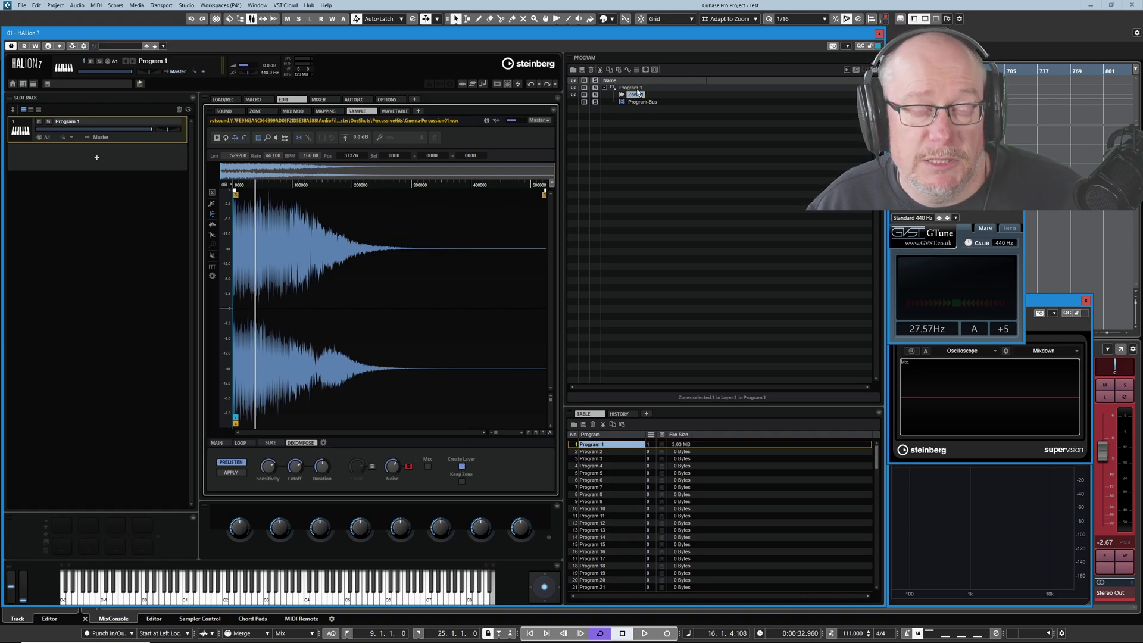
left_click(461, 481)
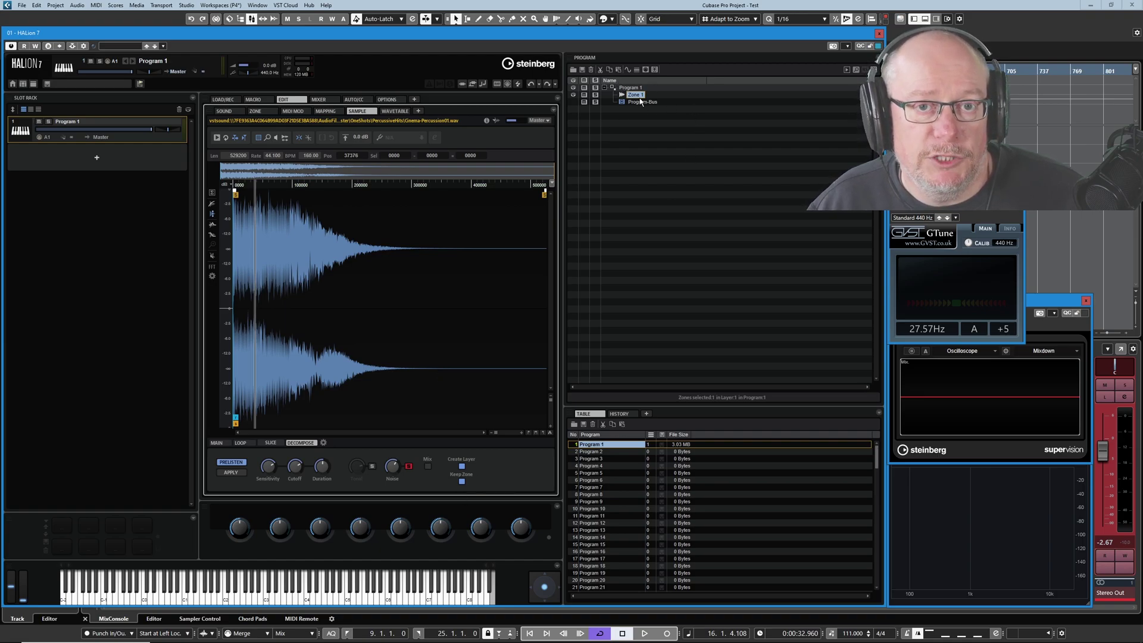
Turn off Noise solo, enable Mix, and lower Noise to -12.8 dB while auditioning
left_click(409, 467)
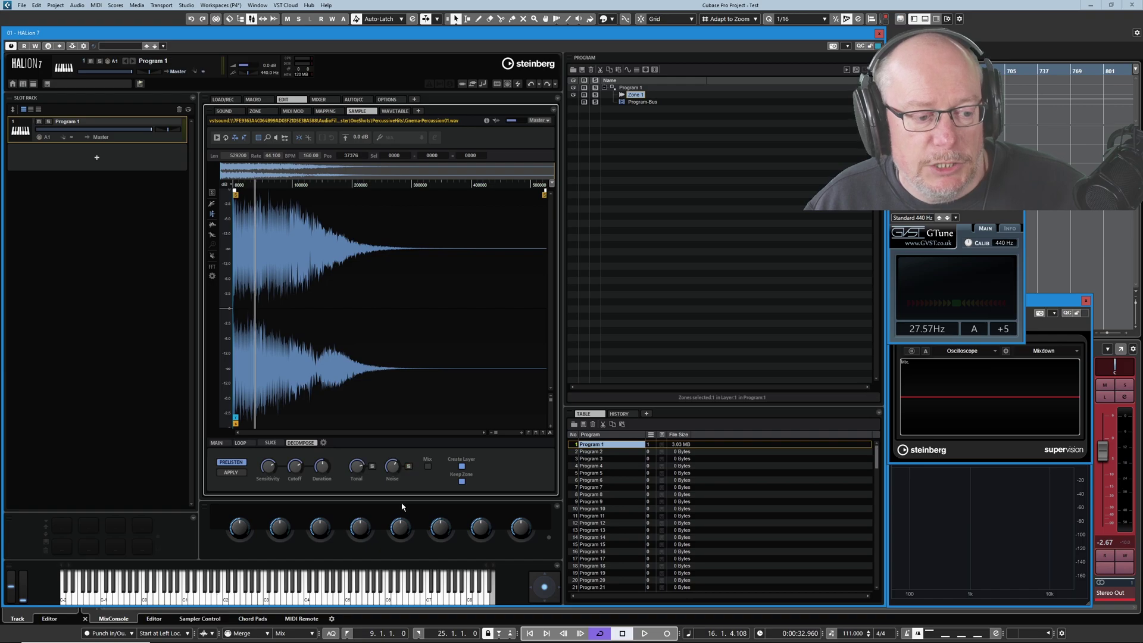
left_click(427, 467)
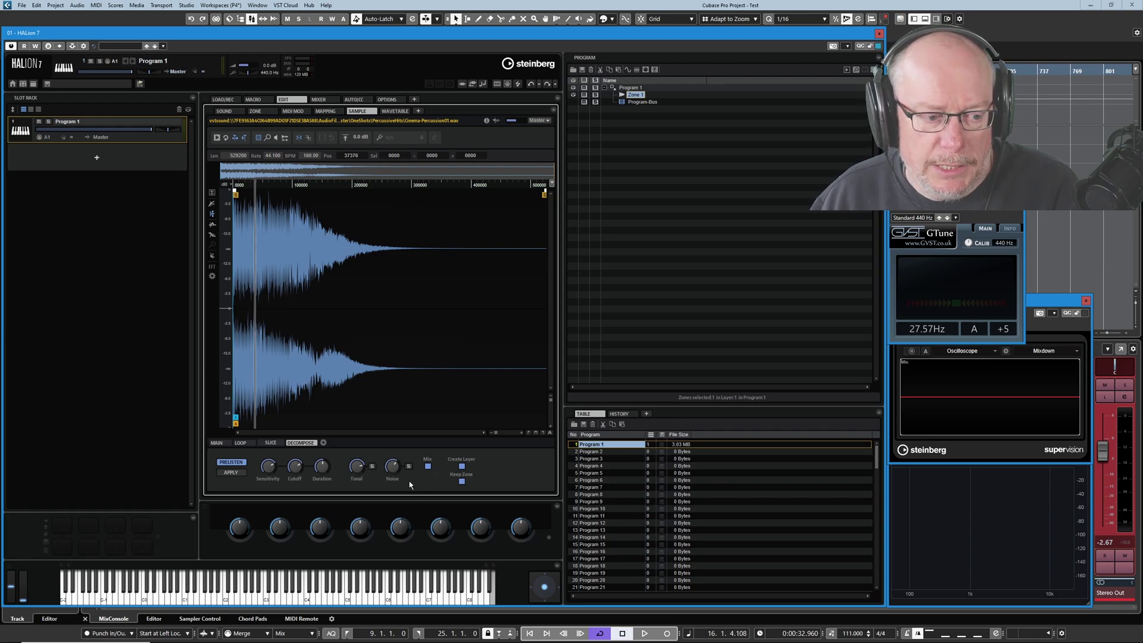
left_click(392, 468)
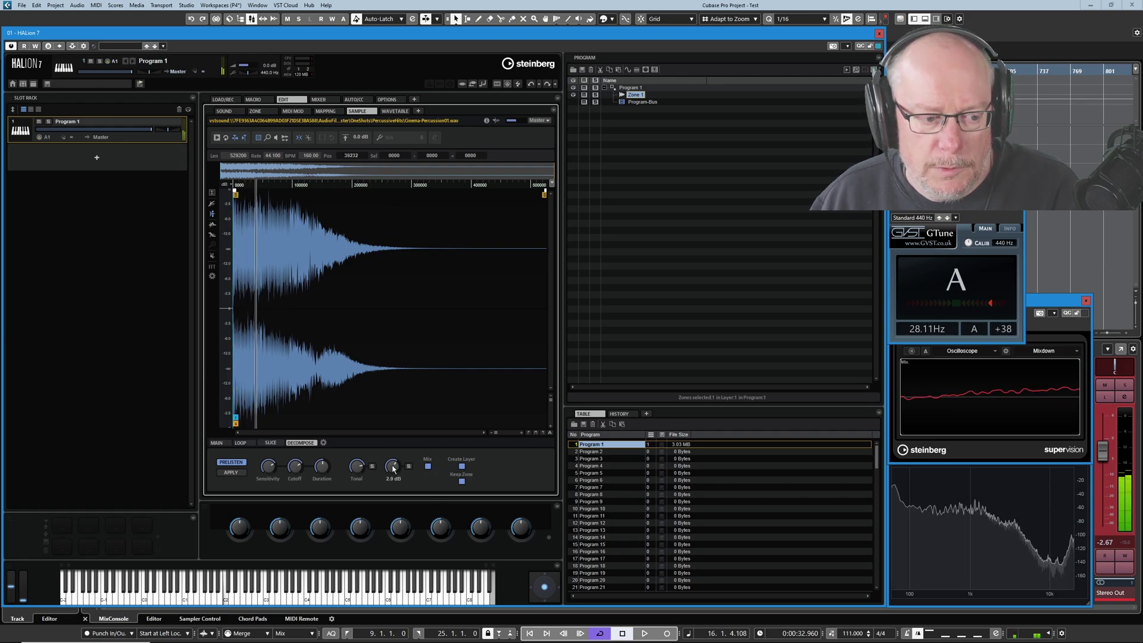
left_click_drag(393, 468, 360, 474)
left_click(358, 469)
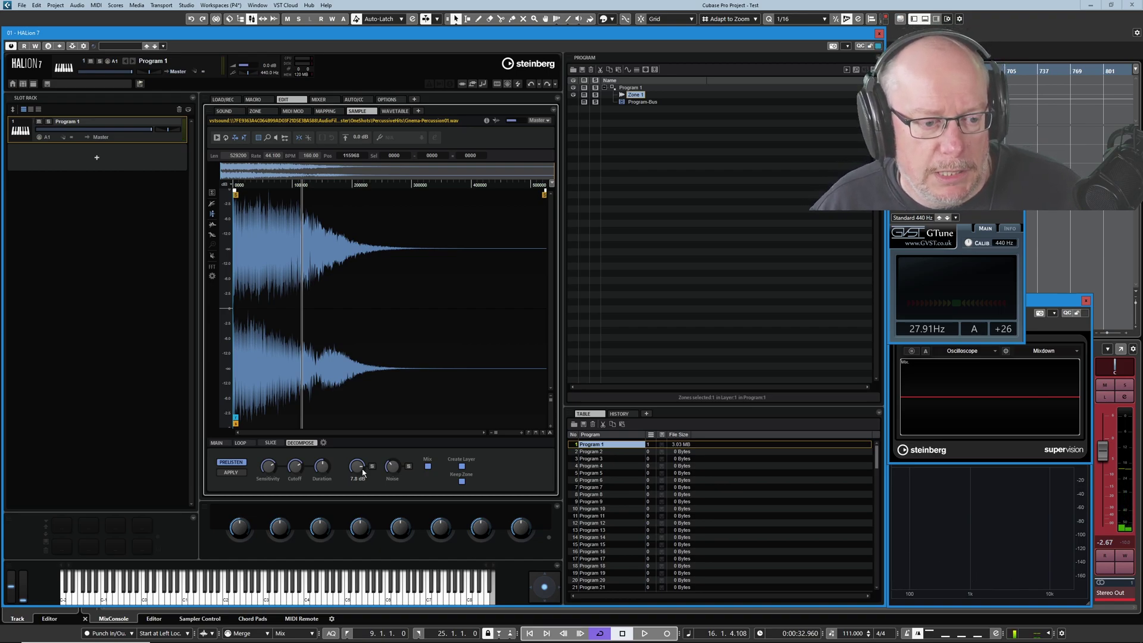
left_click(230, 462)
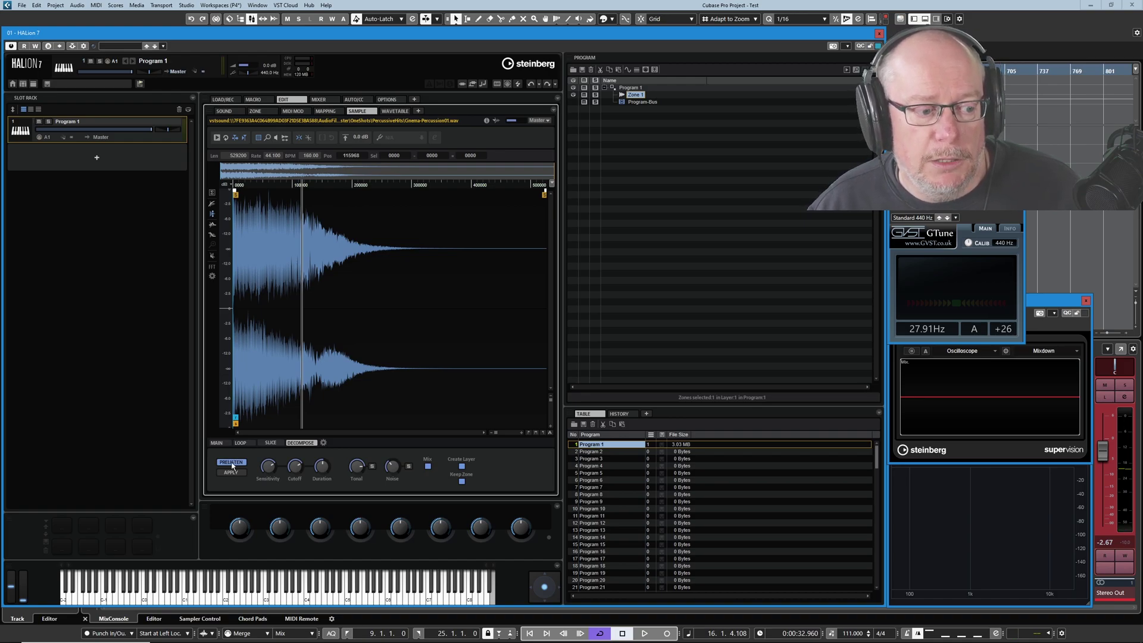
left_click(231, 471)
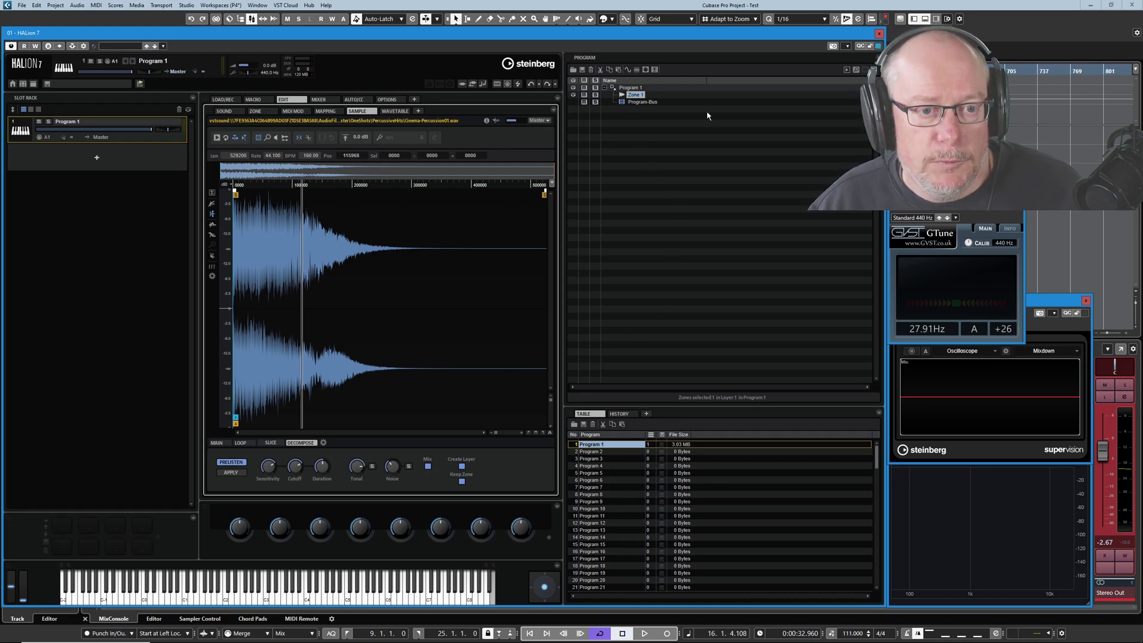
left_click(231, 473)
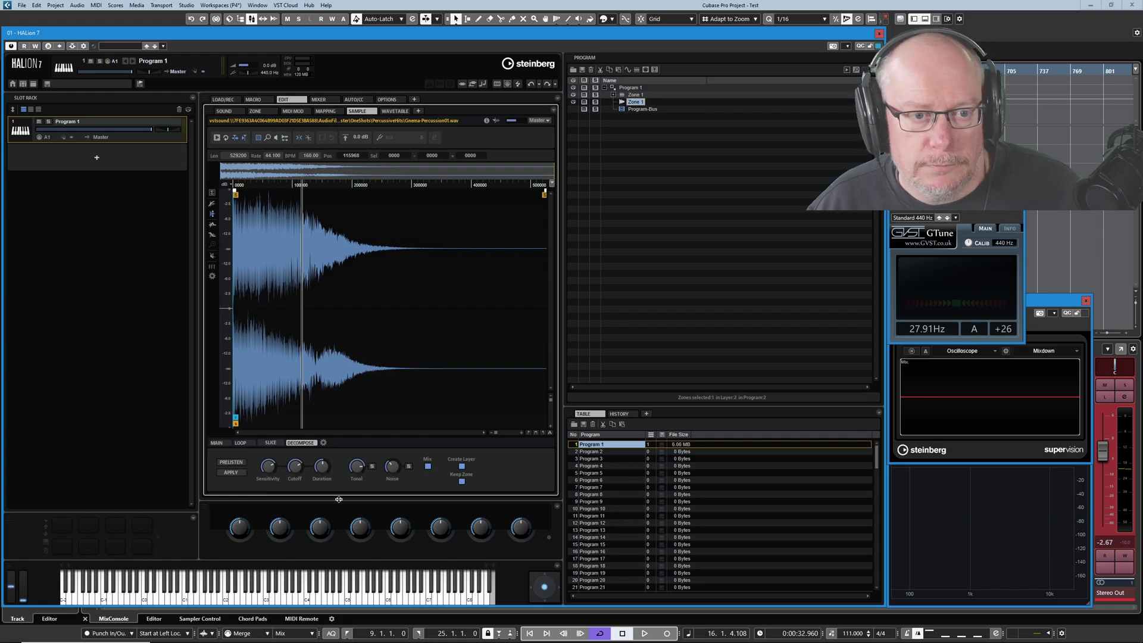
left_click(614, 96)
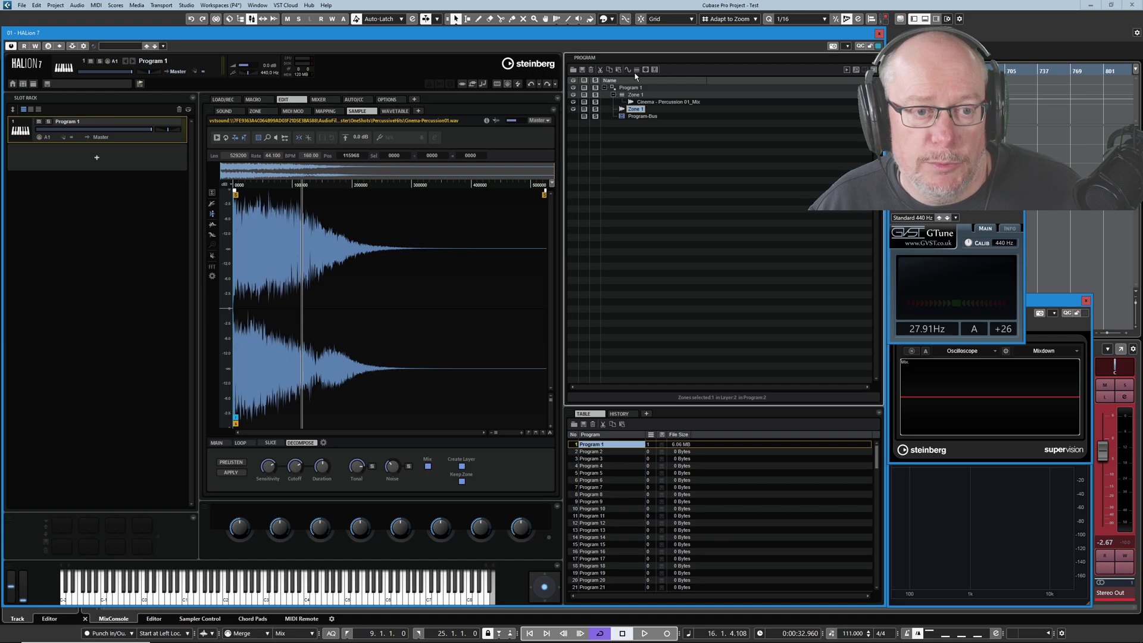
left_click(660, 103)
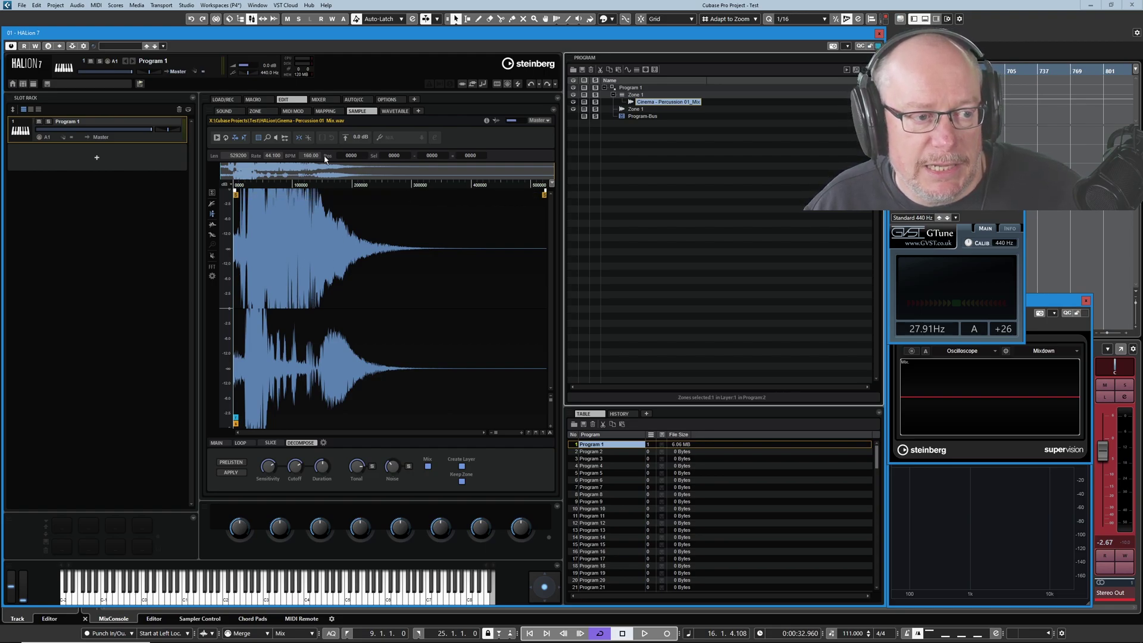
left_click(270, 211)
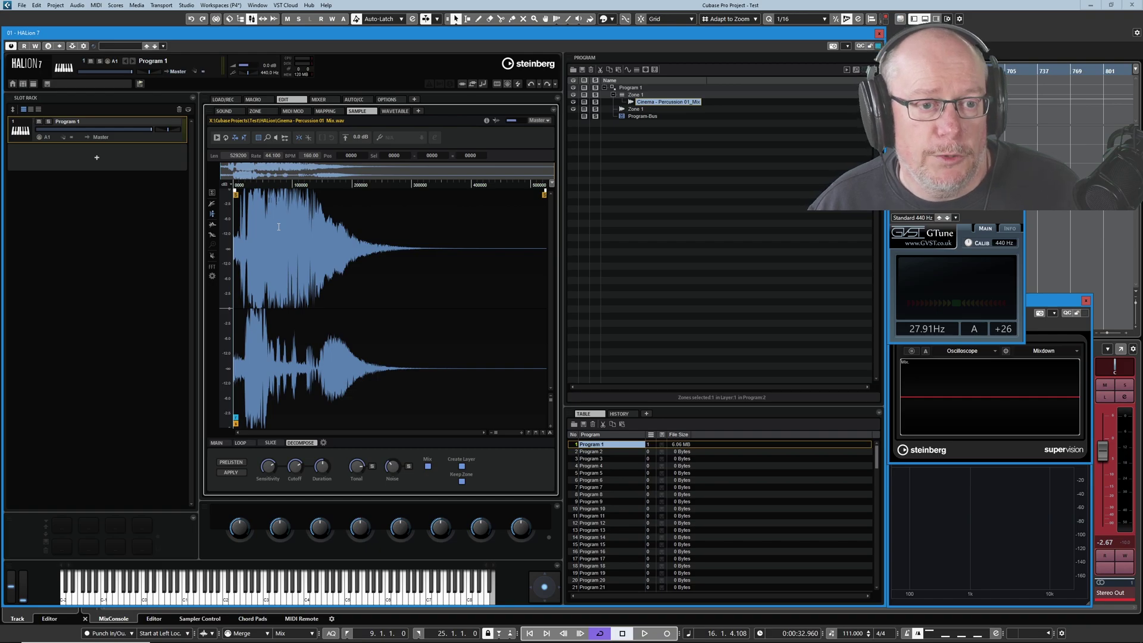
Delete the extra decomposed Zone 1 layer and select the original Zone 1
right_click(638, 95)
left_click(660, 170)
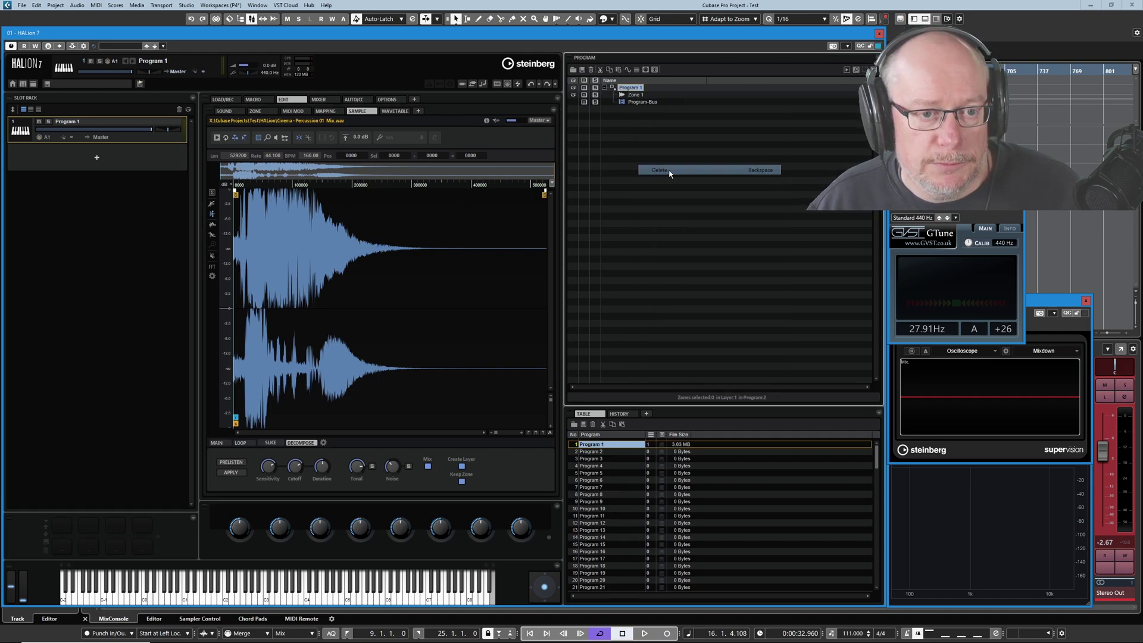
left_click(634, 96)
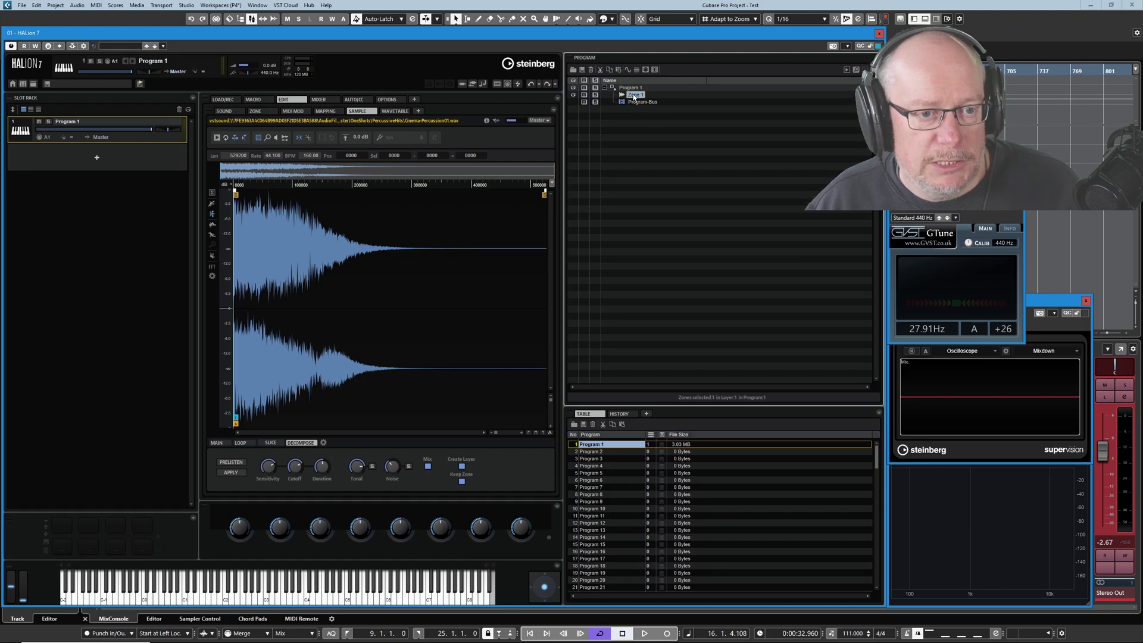
Prelisten the decomposed sound, then apply the decomposition to the zone
left_click(355, 467)
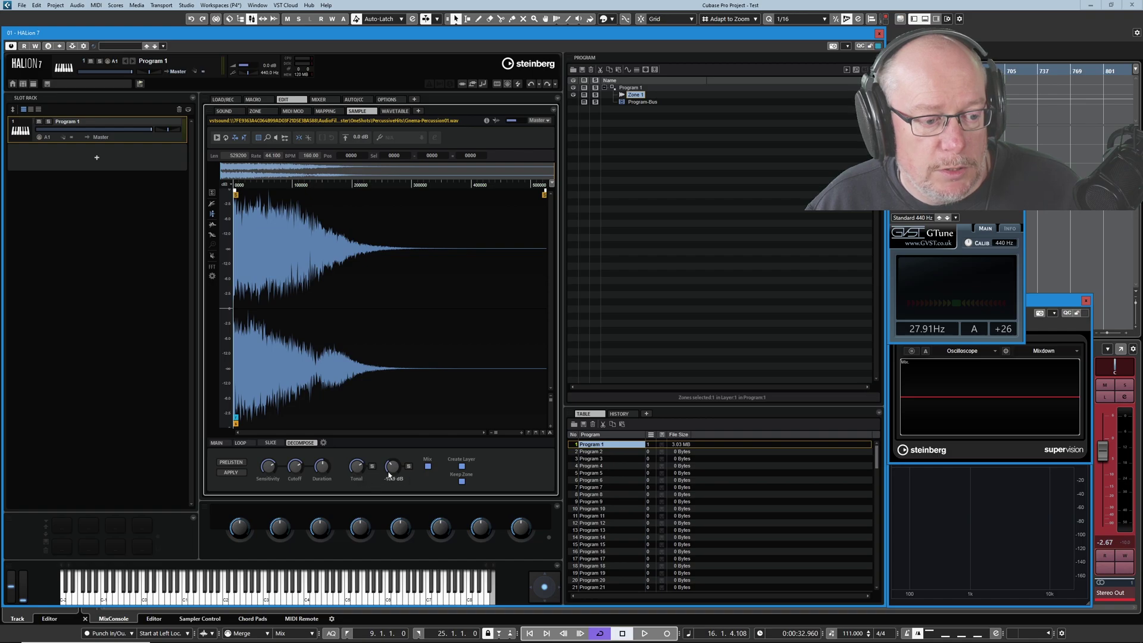
mouse_move(391, 468)
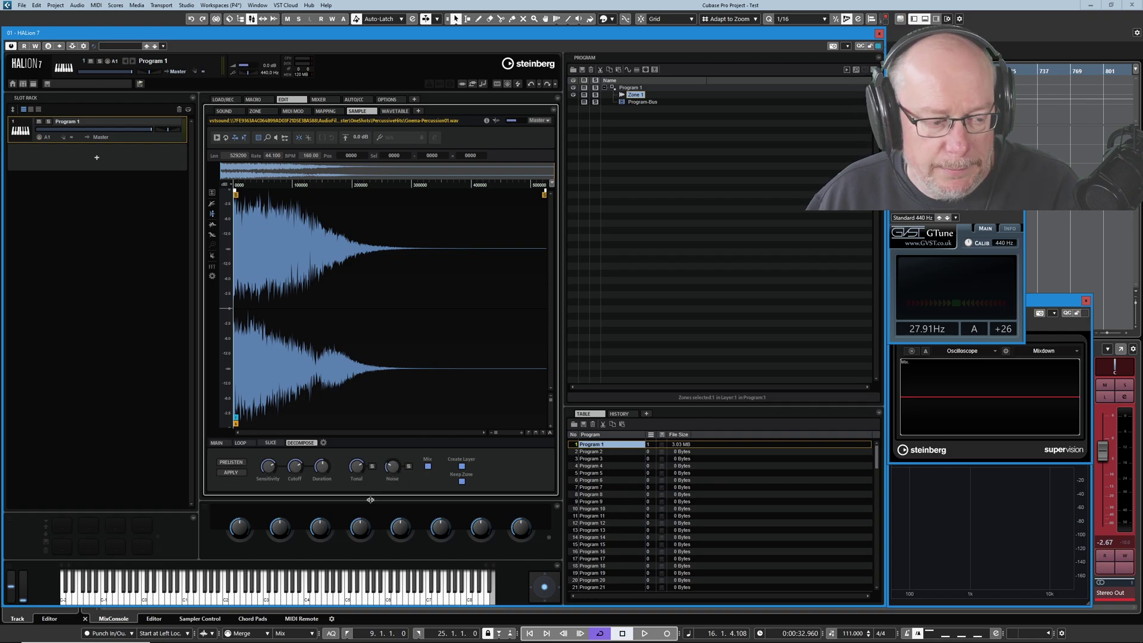
left_click(231, 463)
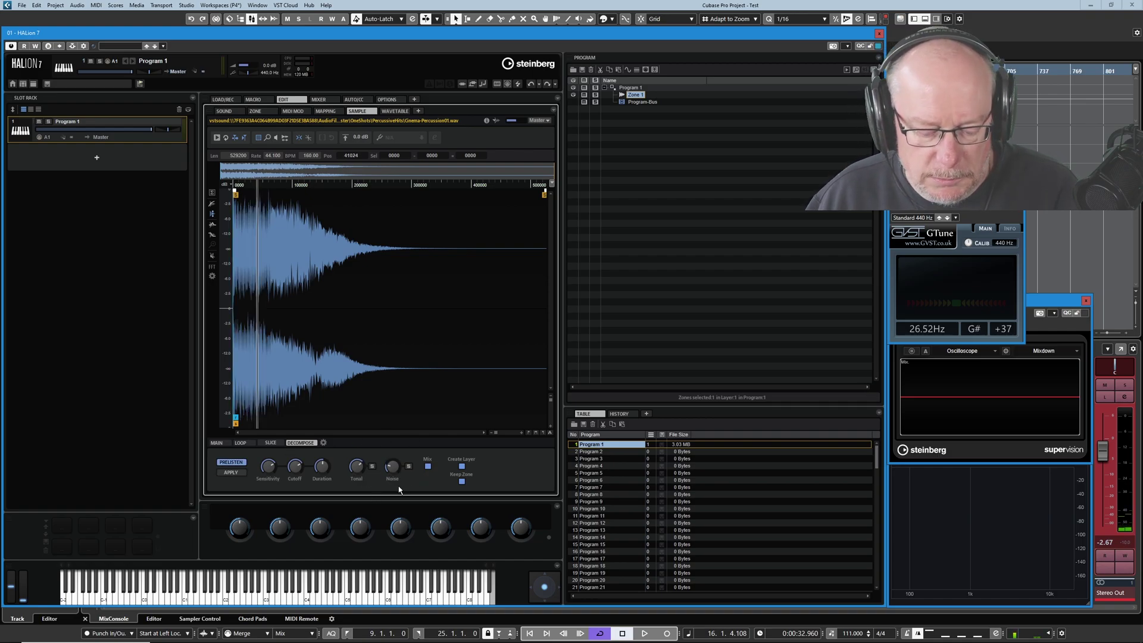
mouse_move(358, 469)
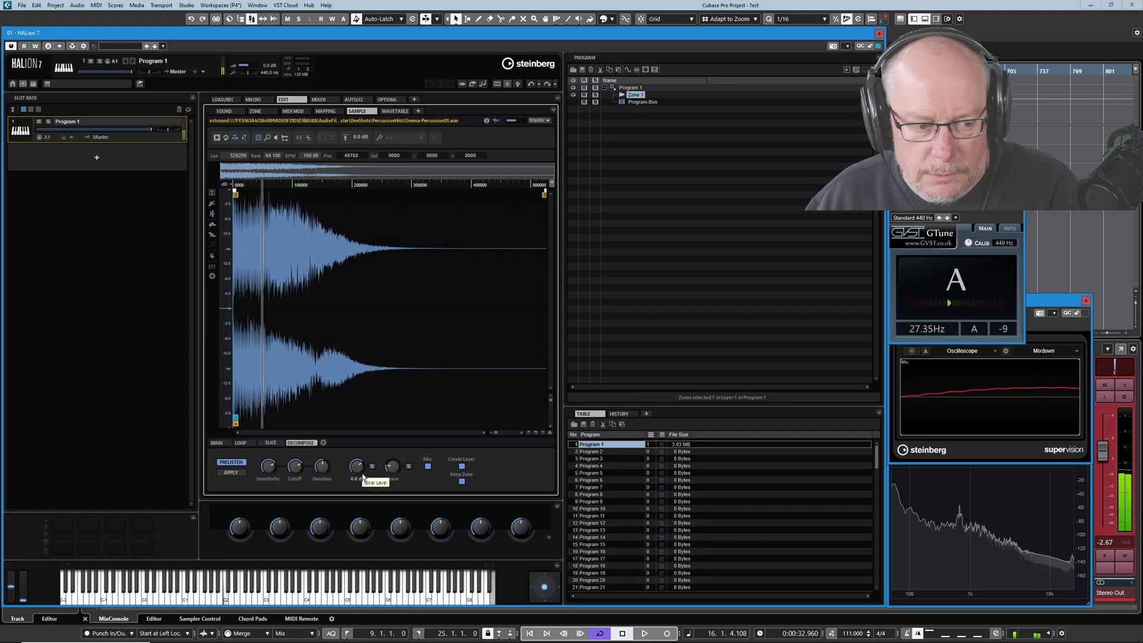
left_click(230, 472)
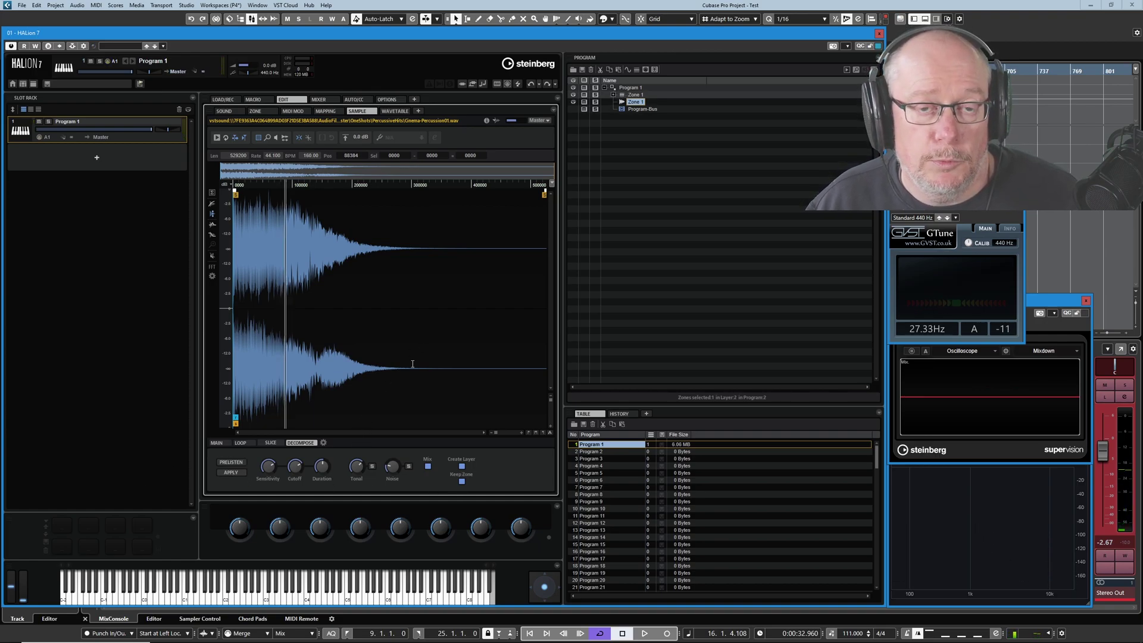
Delete the 'Cinema - Percussion 01_Mix-01' zone from the newly created layer
left_click(613, 95)
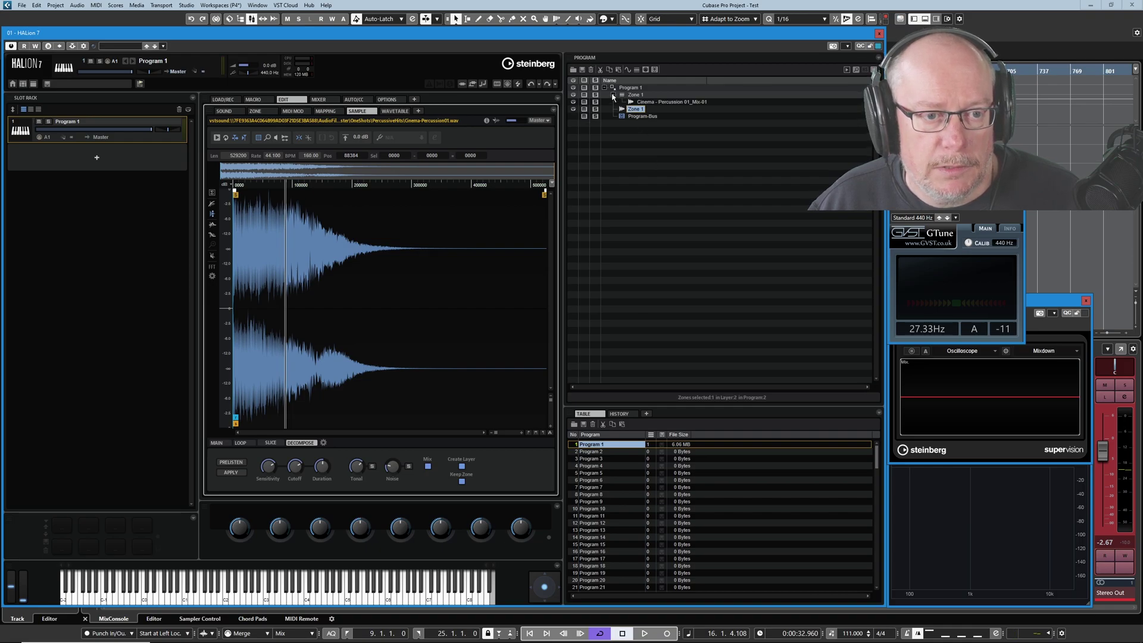
left_click(655, 103)
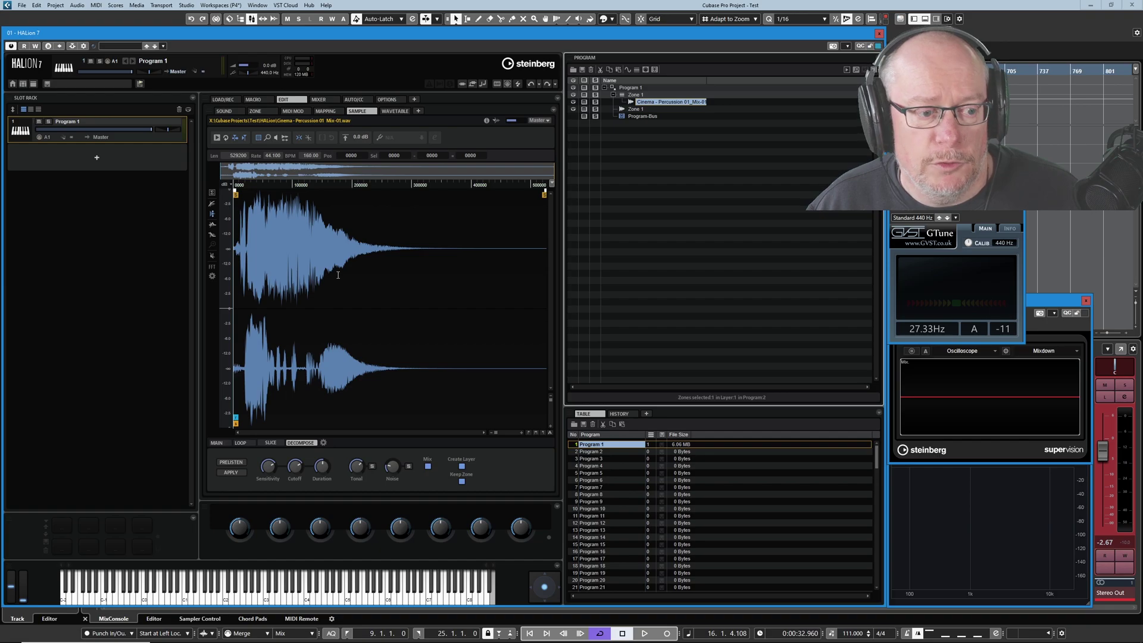
key("Delete")
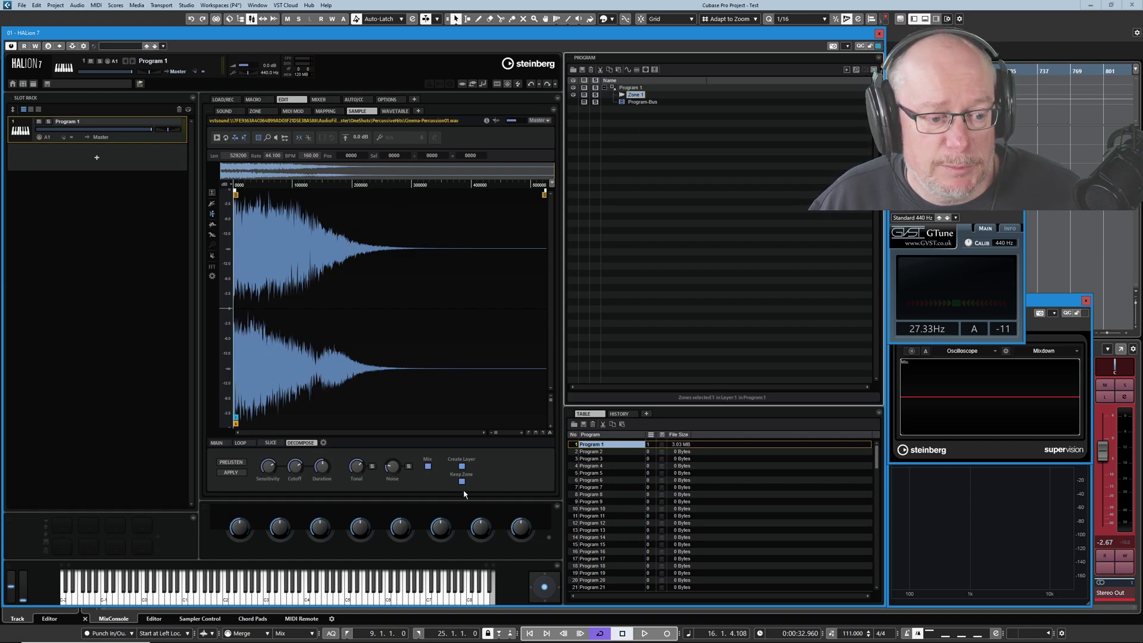
Turn off Create Layer, delete the trial 'Cinema - Percussion 01_Mix-02' zone, and turn off Keep Zone
left_click(463, 468)
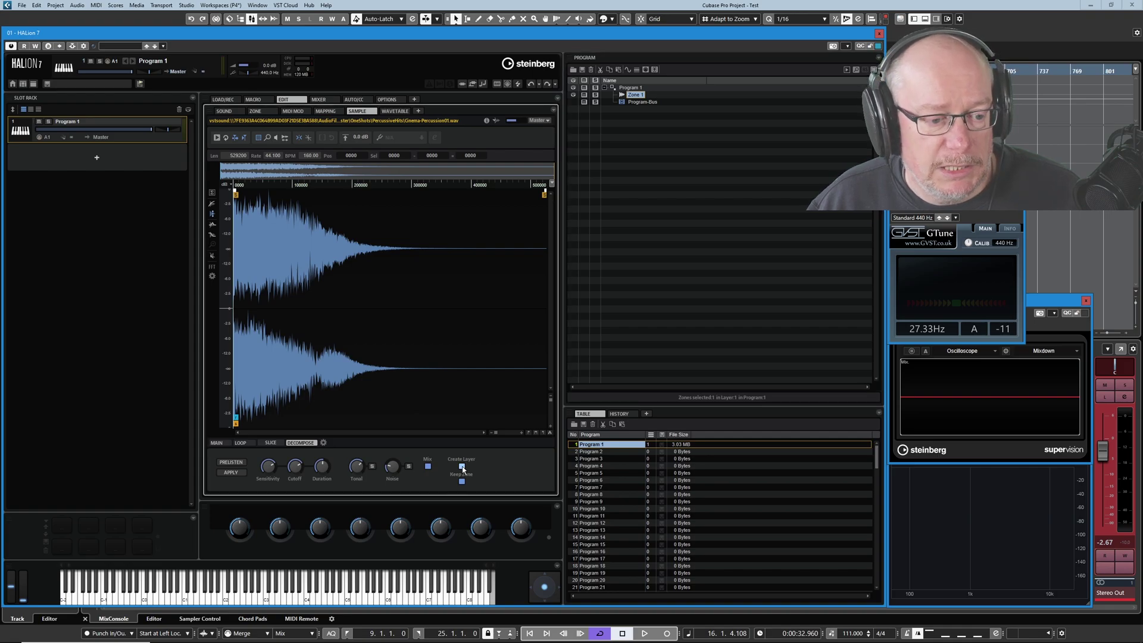
left_click(231, 473)
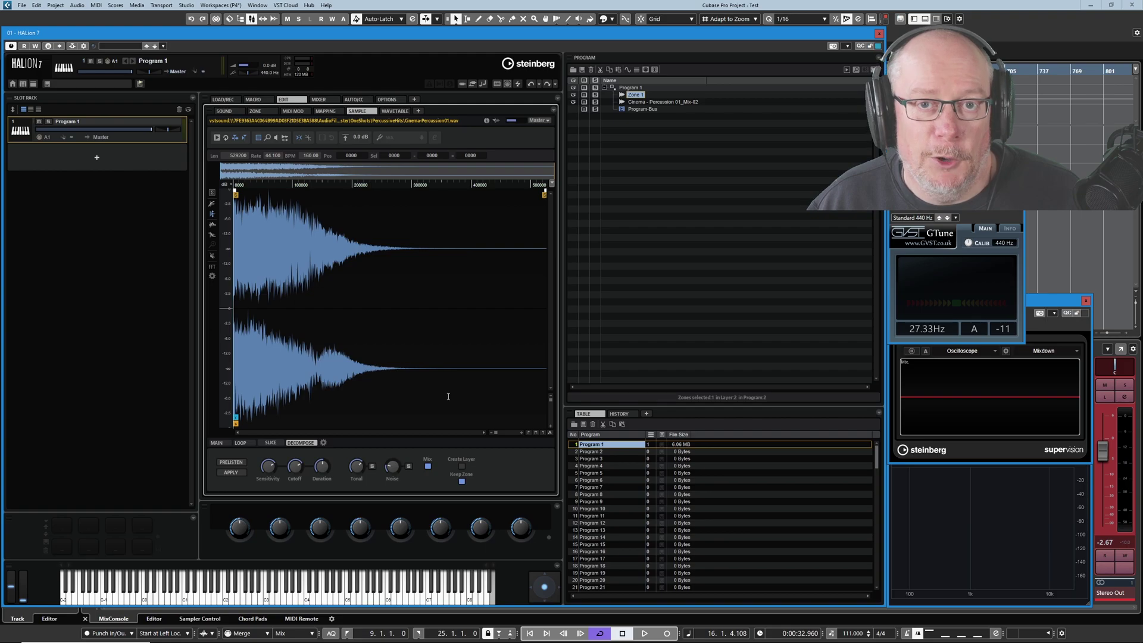
right_click(635, 108)
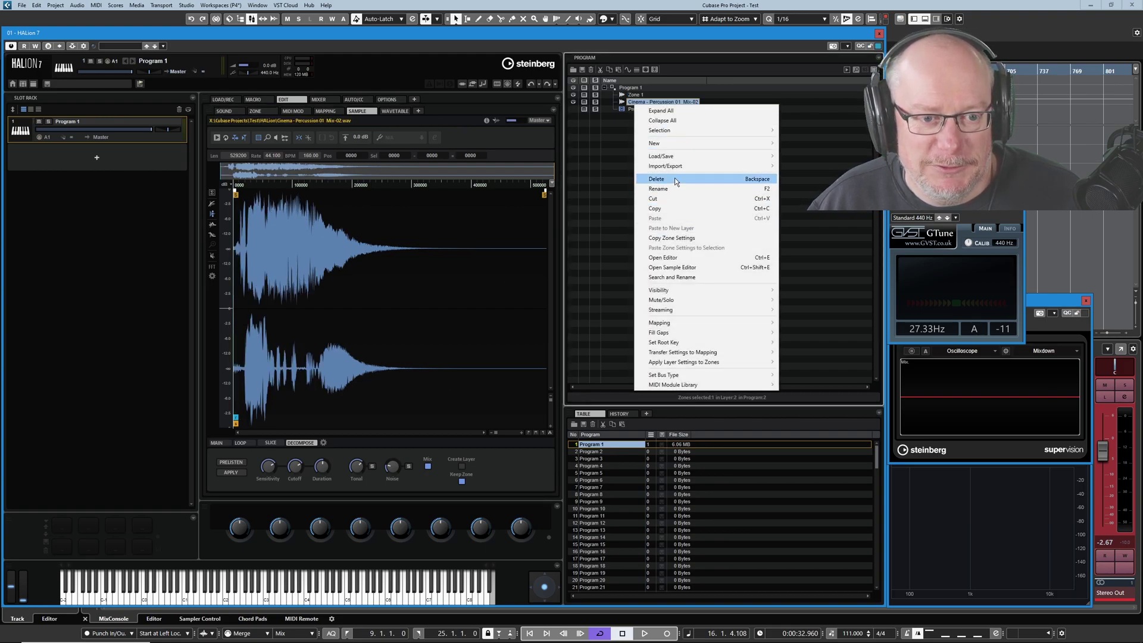
left_click(677, 180)
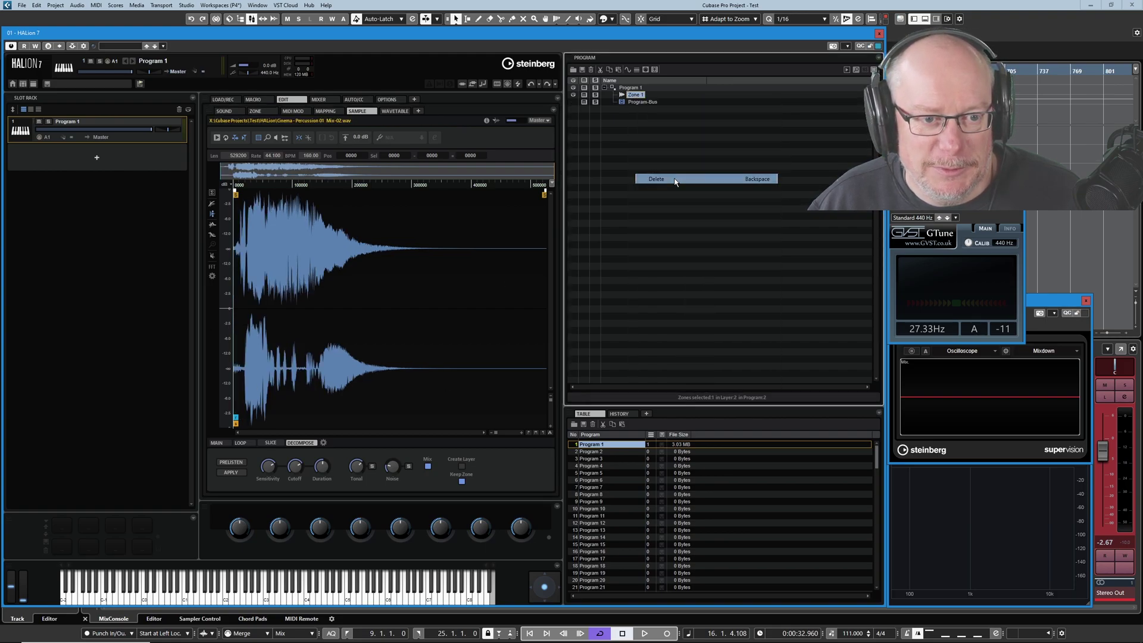
left_click(461, 481)
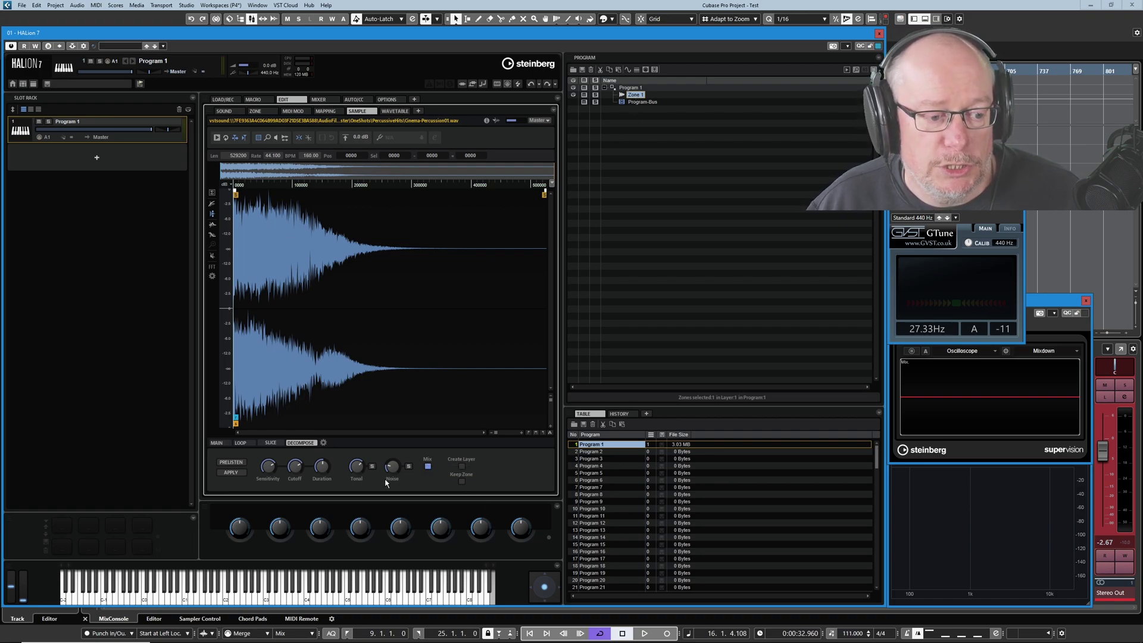
Compare Tonal and Noise in solo, then apply to create 'Cinema - Percussion 01_Tonal' and '_Noise' zones
left_click(372, 466)
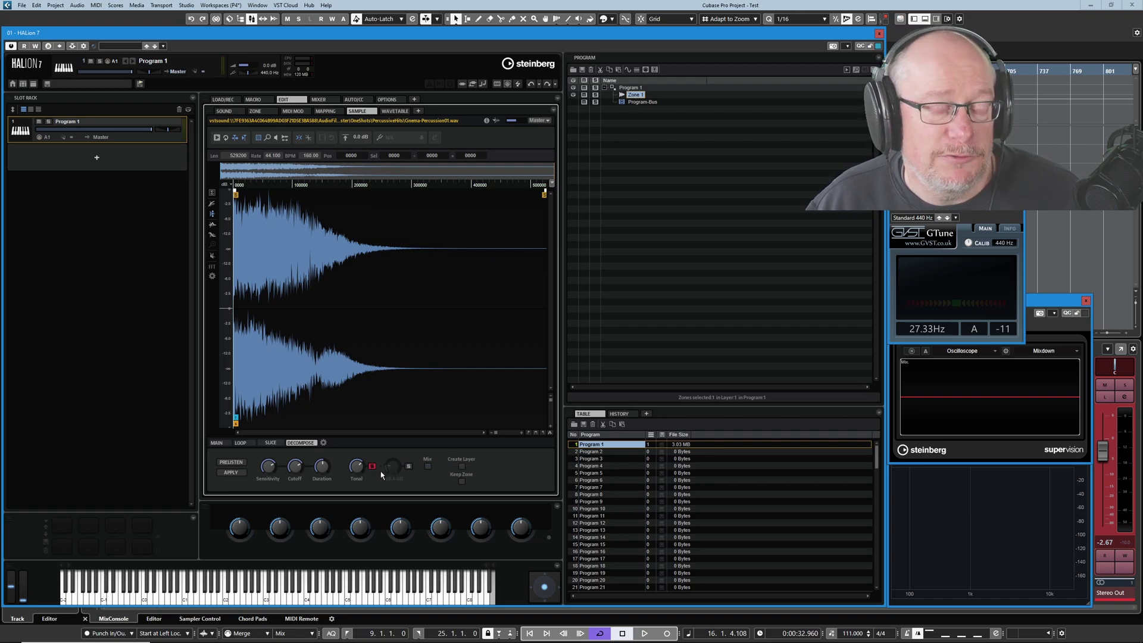
left_click(428, 466)
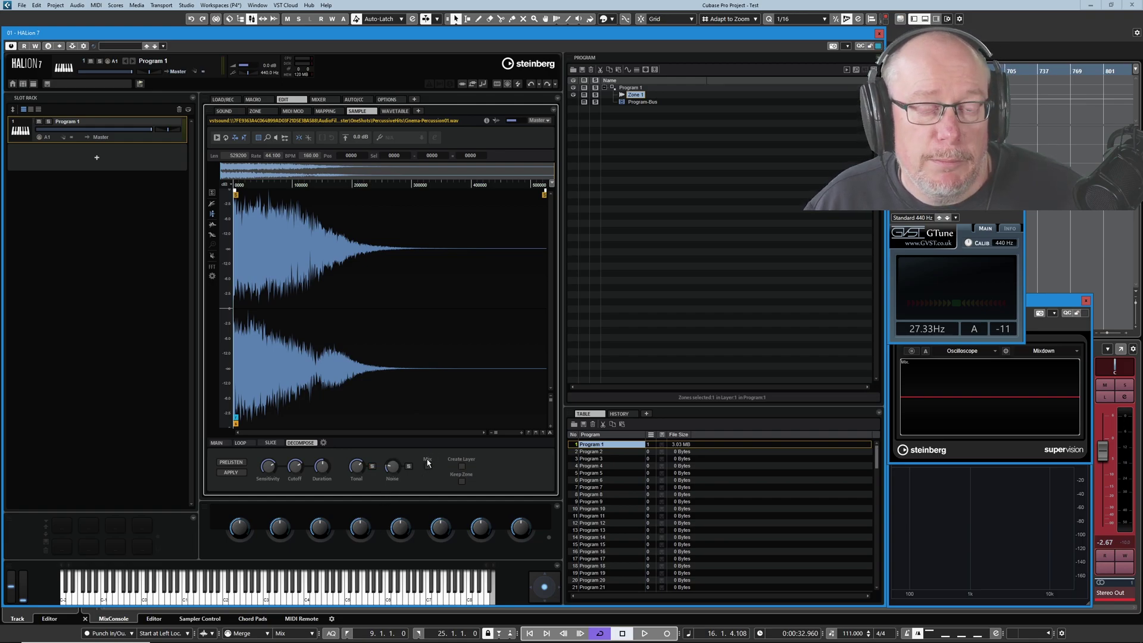
left_click(408, 466)
left_click(372, 466)
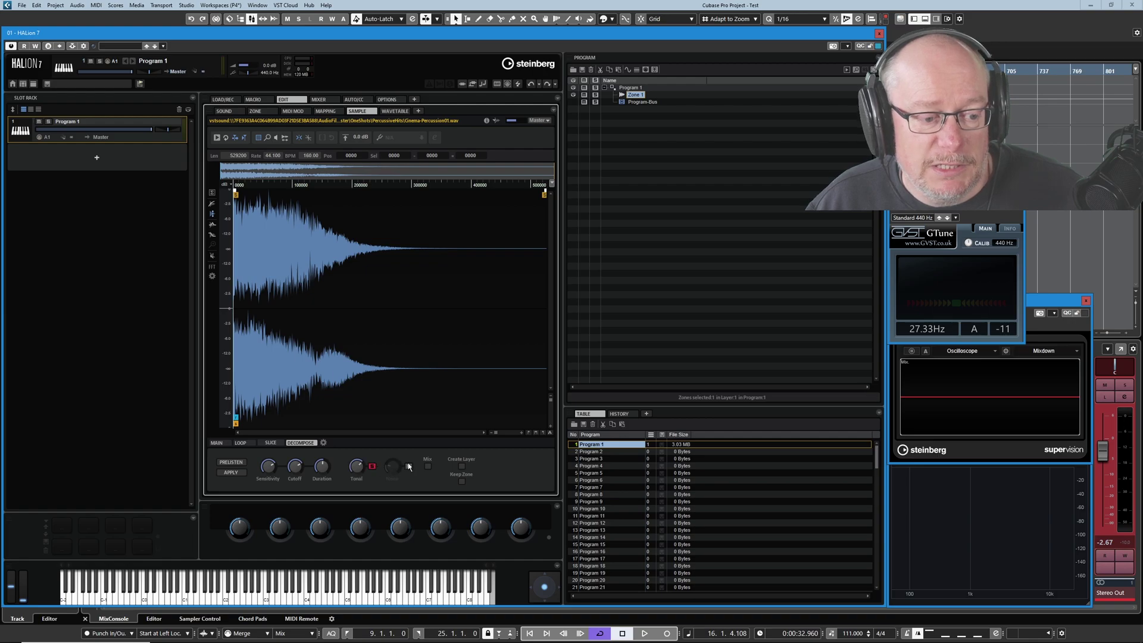
left_click(409, 466)
left_click(408, 466)
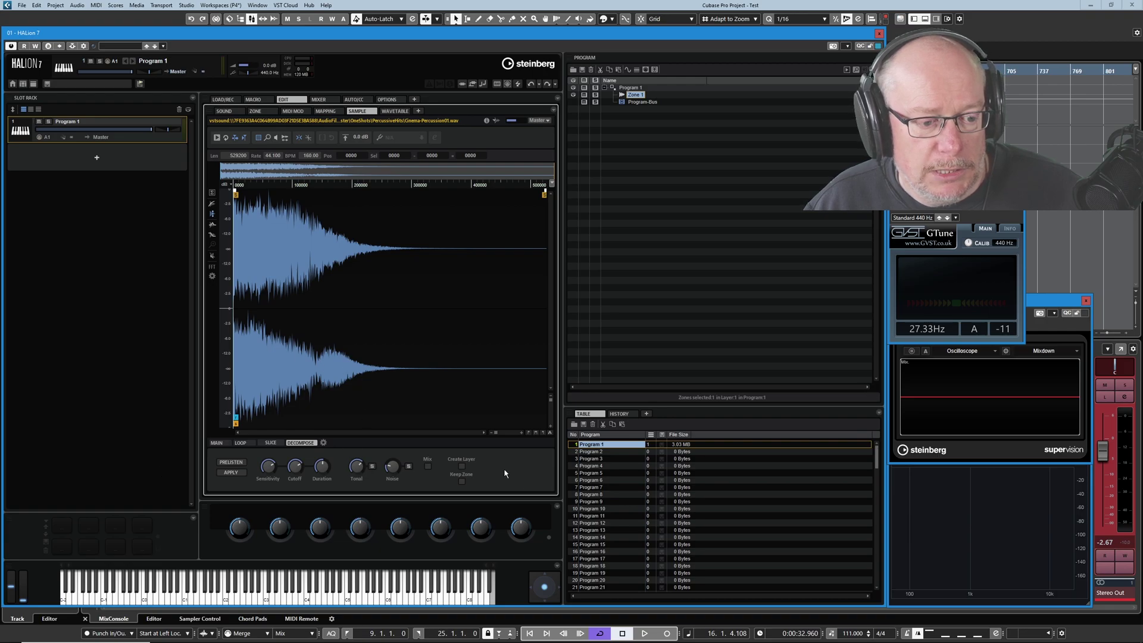
left_click(232, 472)
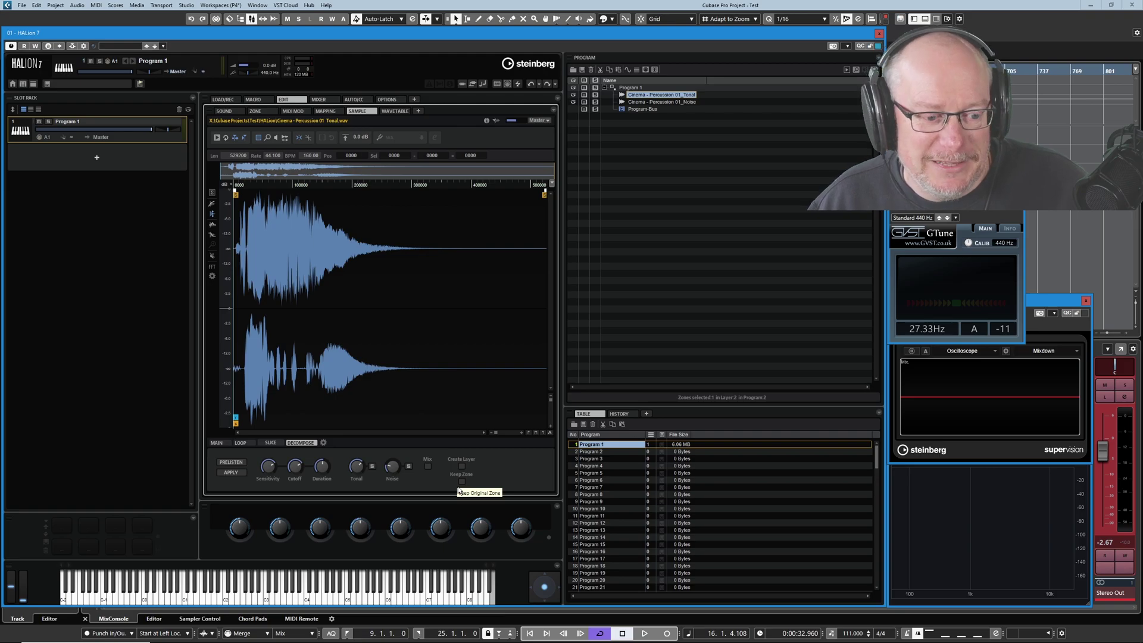
left_click(654, 102)
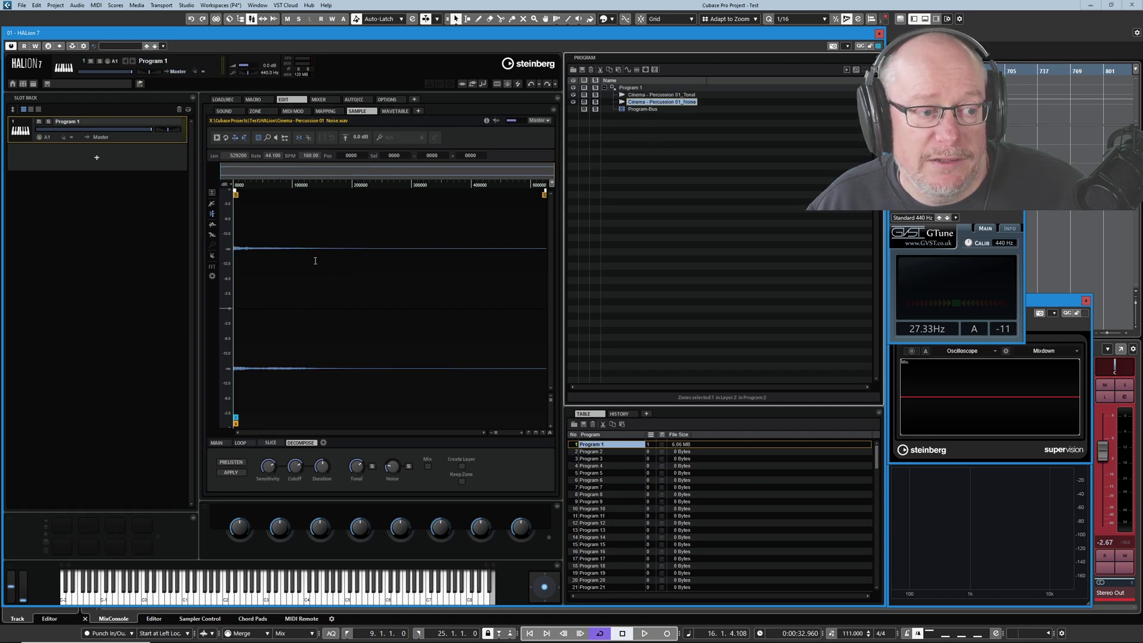
left_click(216, 138)
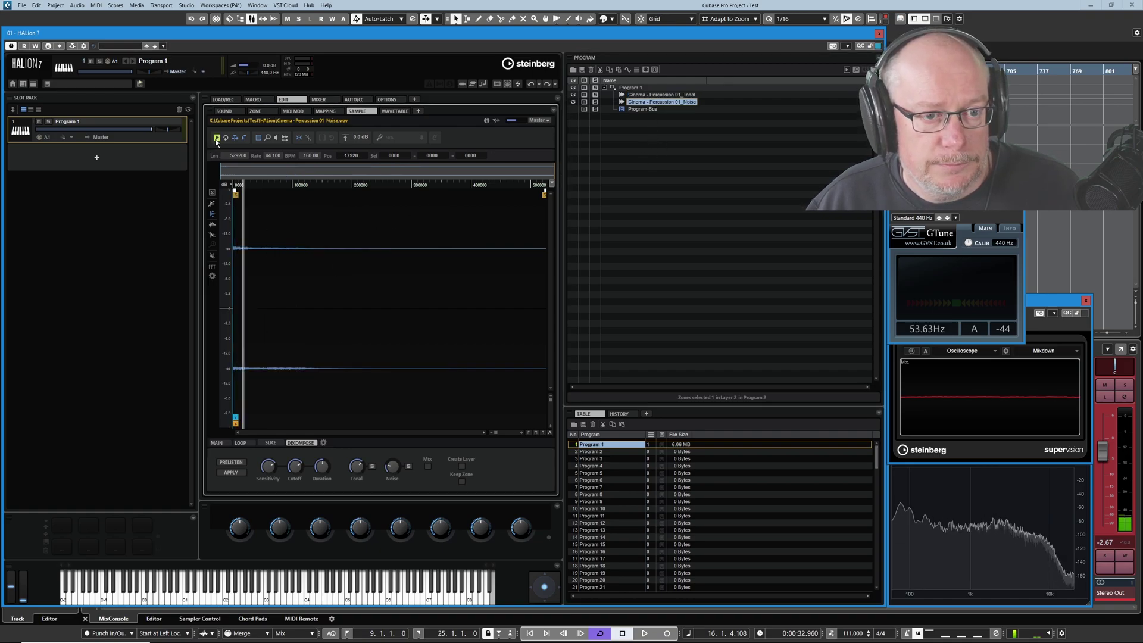
left_click(642, 94)
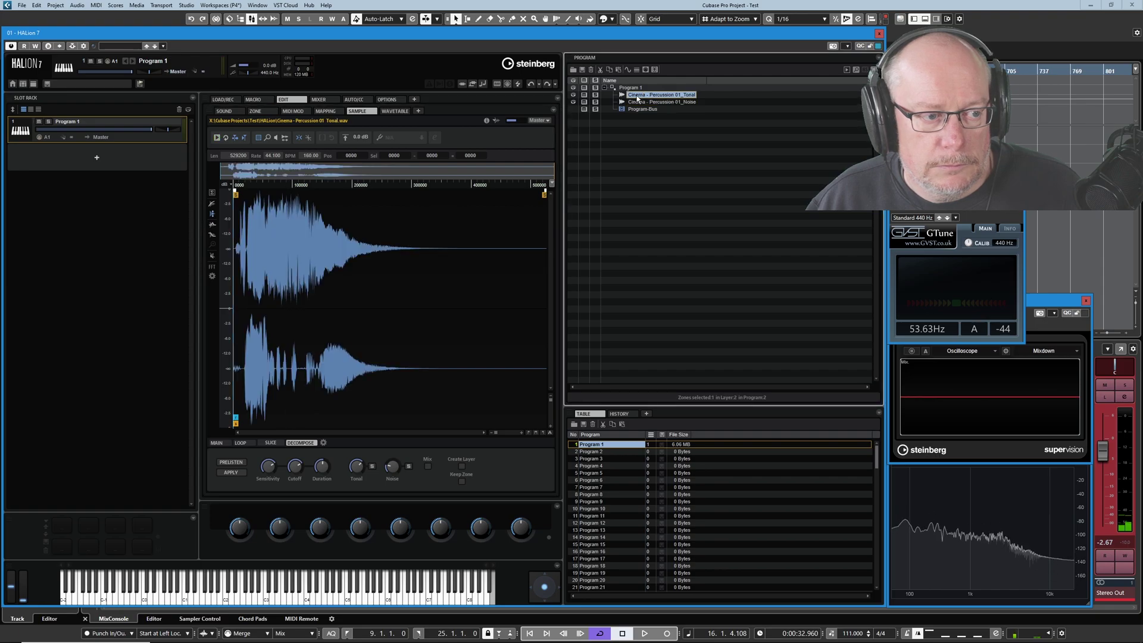
left_click(217, 137)
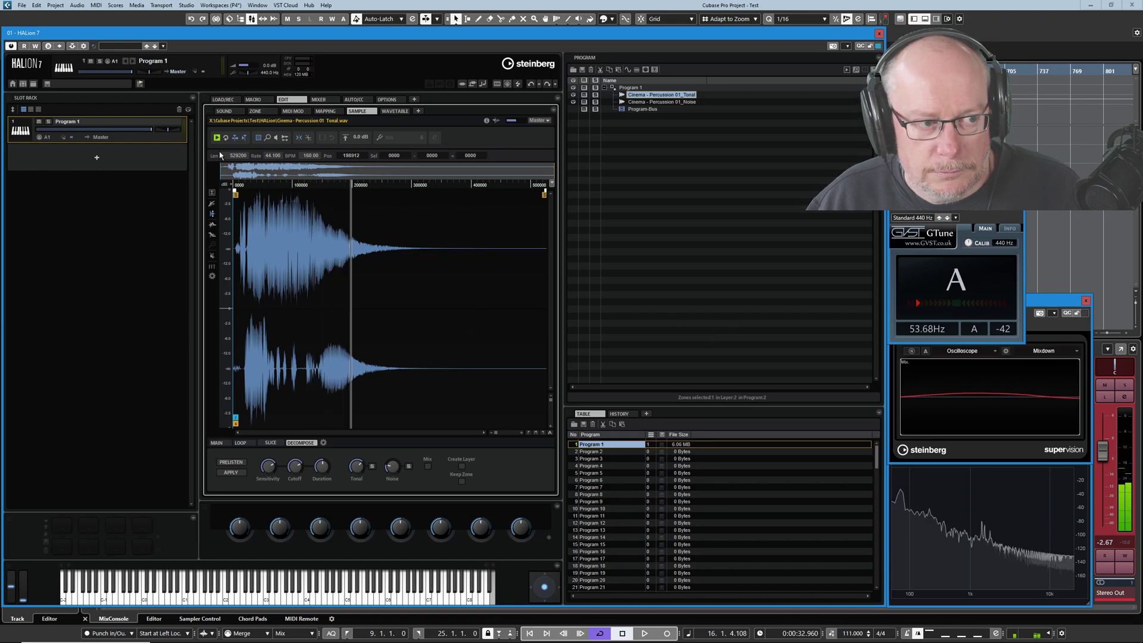
left_click(332, 206)
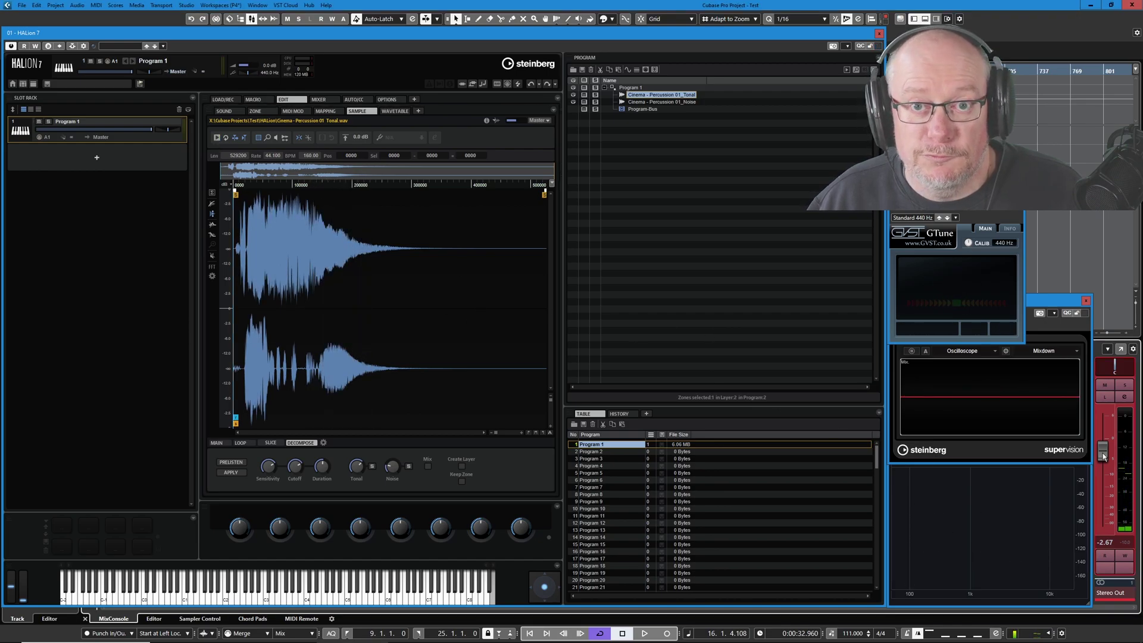
key("space")
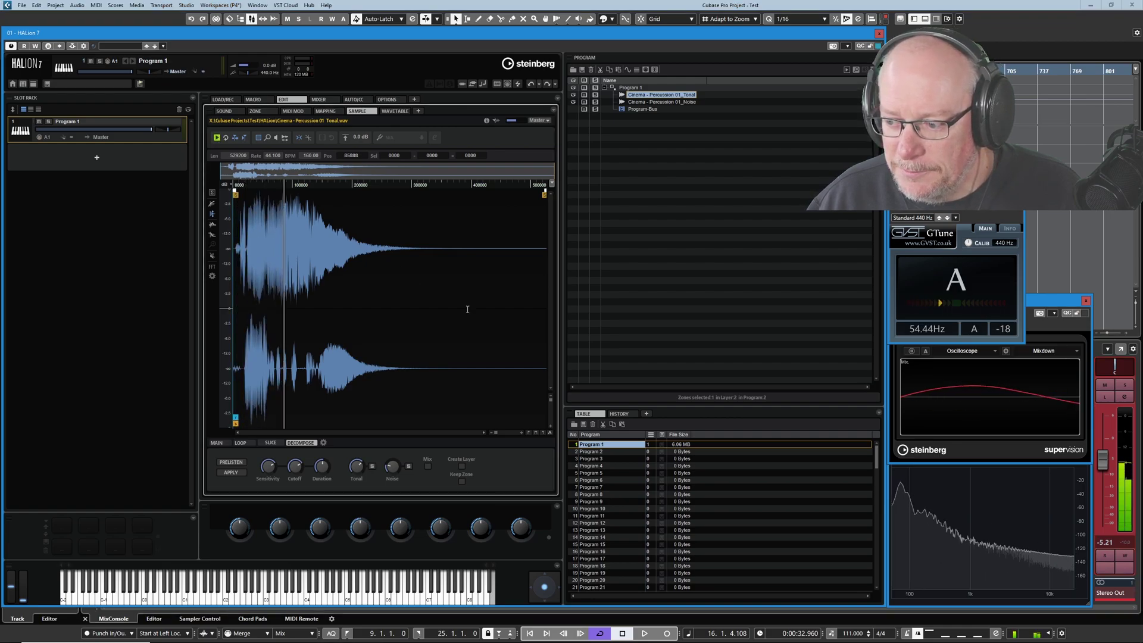
left_click(217, 137)
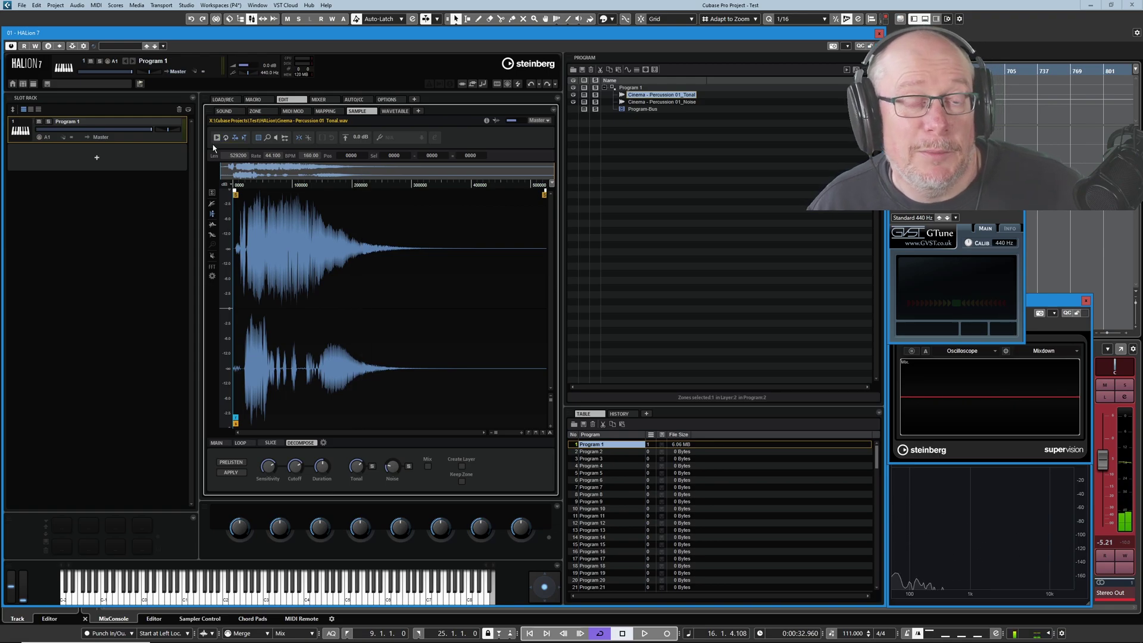